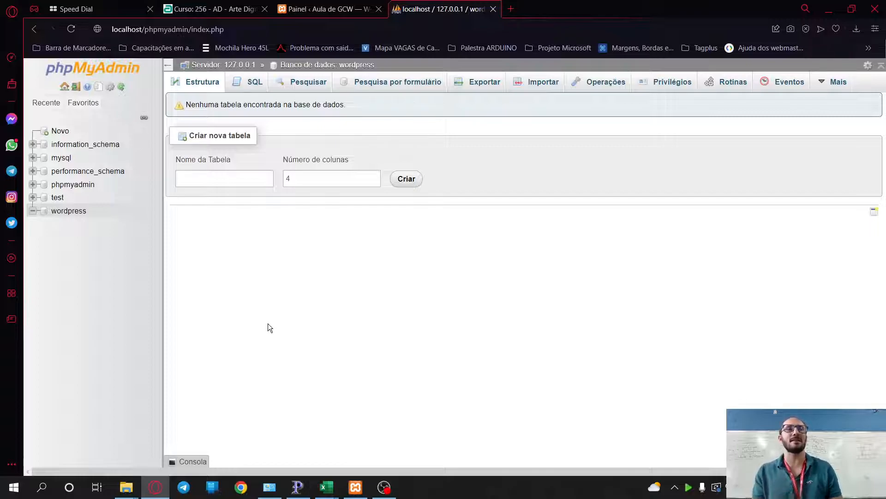
- Close the WordPress dashboard tab and reopen the Aula de GCW site from history in a new tab
{"action": "left_click", "coordinate": [322, 11]}
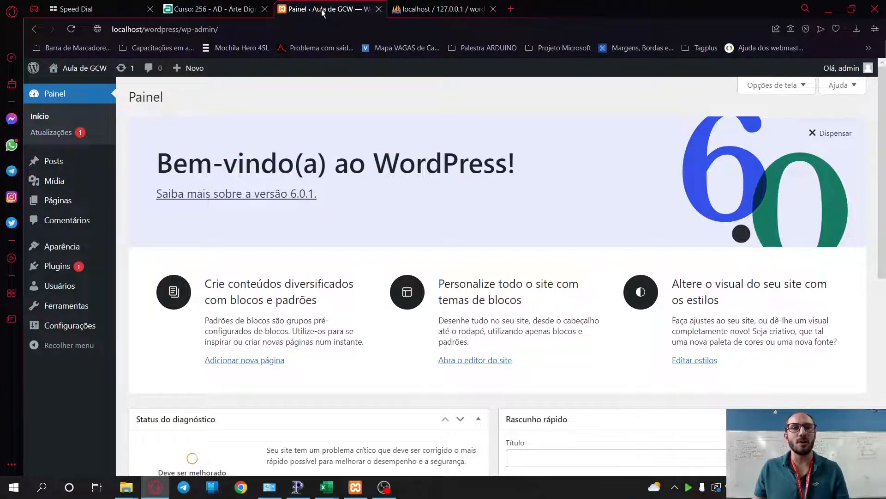
{"action": "left_click", "coordinate": [379, 9]}
{"action": "left_click", "coordinate": [397, 9]}
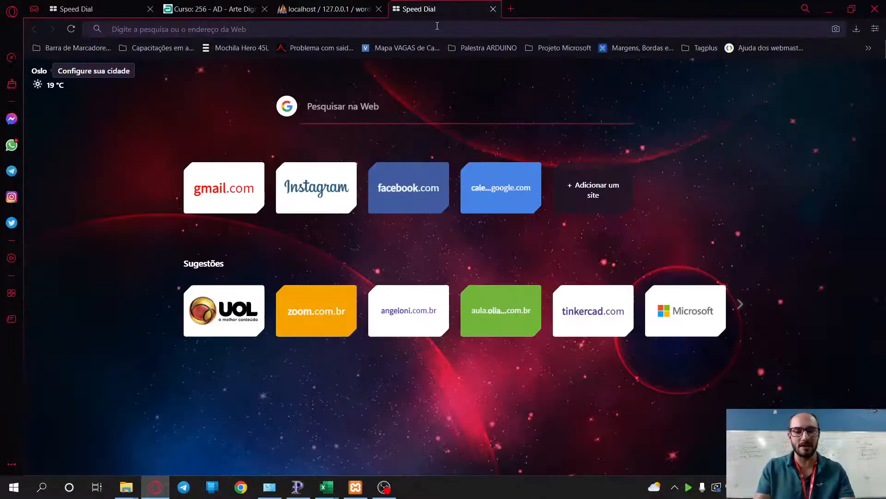
{"action": "type", "text": "localh"}
{"action": "key", "text": "BackSpace"}
{"action": "key", "text": "BackSpace"}
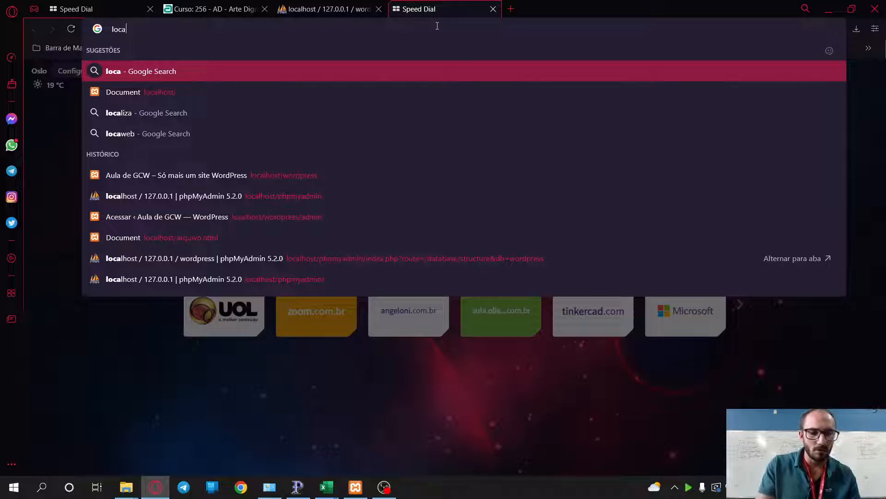
{"action": "type", "text": "liz"}
{"action": "key", "text": "BackSpace"}
{"action": "key", "text": "BackSpace"}
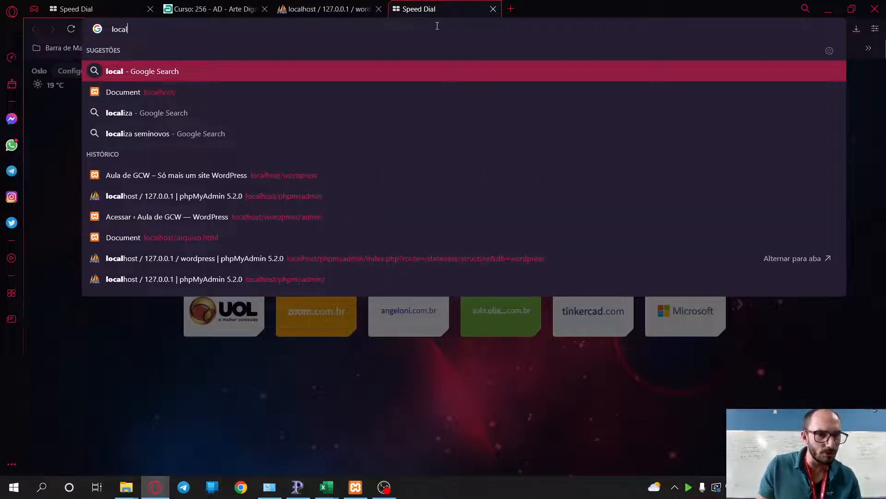
{"action": "left_click", "coordinate": [319, 181]}
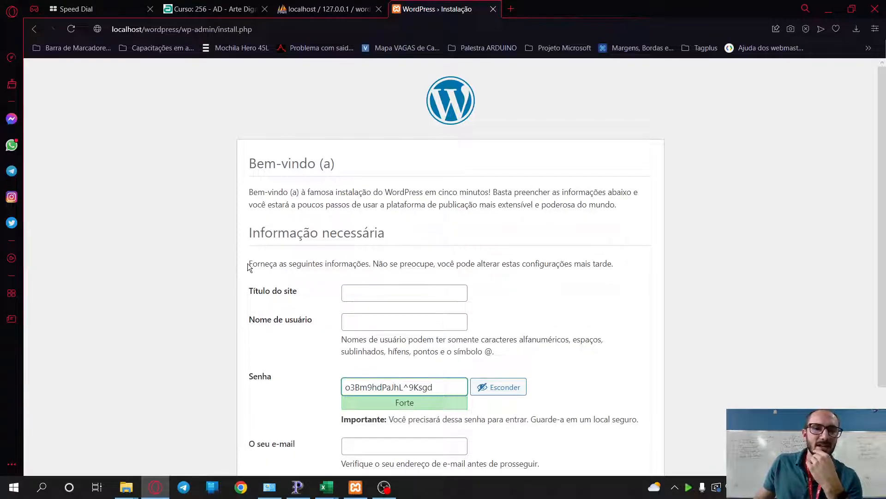
{"action": "scroll", "coordinate": [221, 277], "scroll_direction": "down", "scroll_amount": 3}
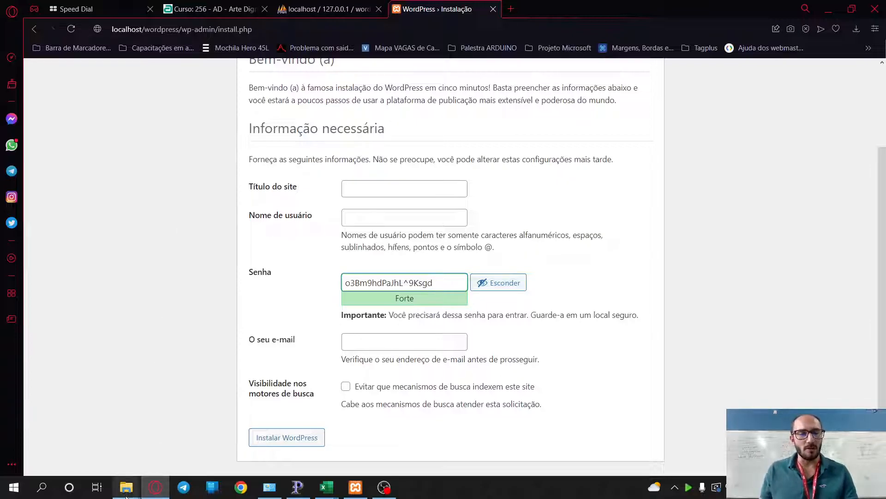
{"action": "mouse_move", "coordinate": [126, 487]}
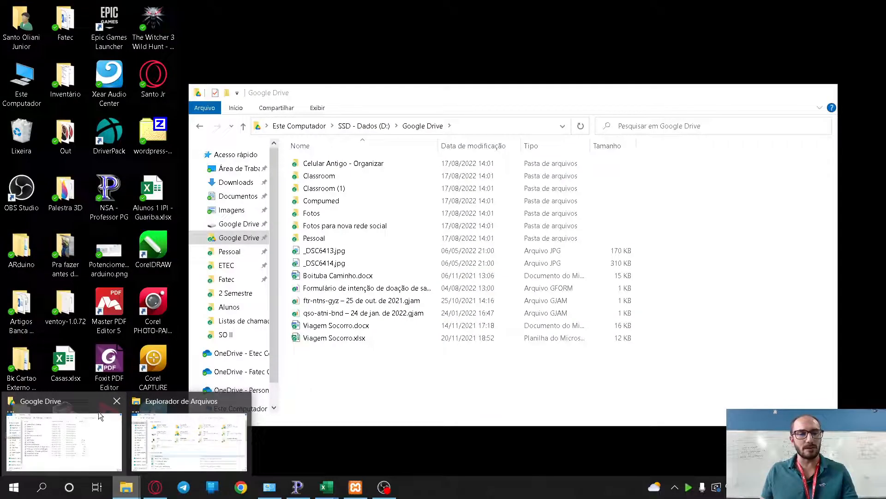
- Browse to C:\xampp\htdocs and delete the wordpress folder
{"action": "left_click", "coordinate": [98, 413]}
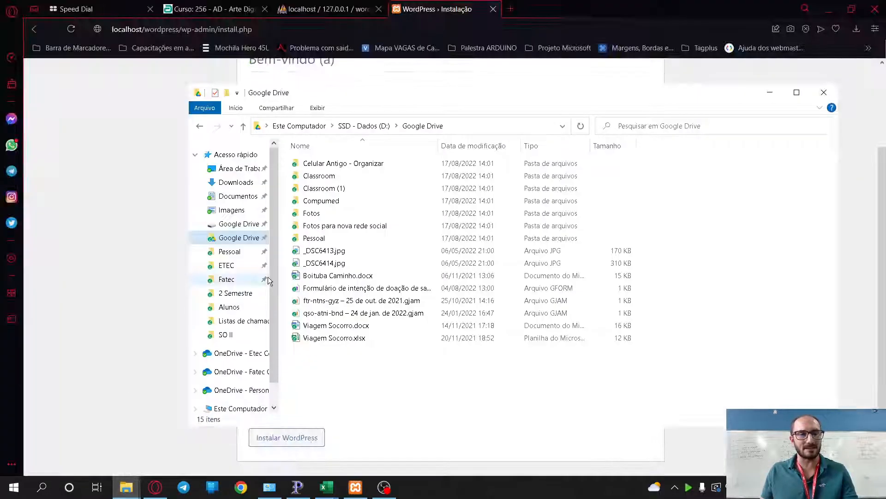
{"action": "scroll", "coordinate": [240, 350], "scroll_direction": "down", "scroll_amount": 1}
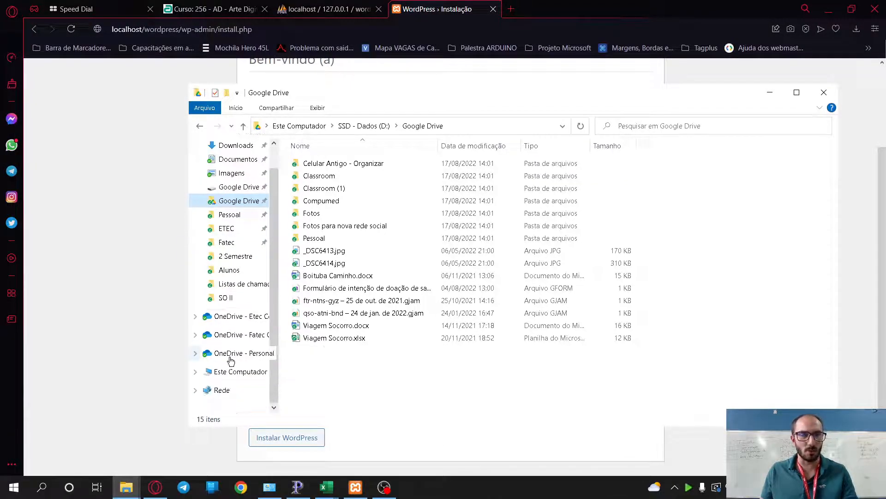
{"action": "left_click", "coordinate": [233, 371]}
{"action": "double_click", "coordinate": [331, 294]}
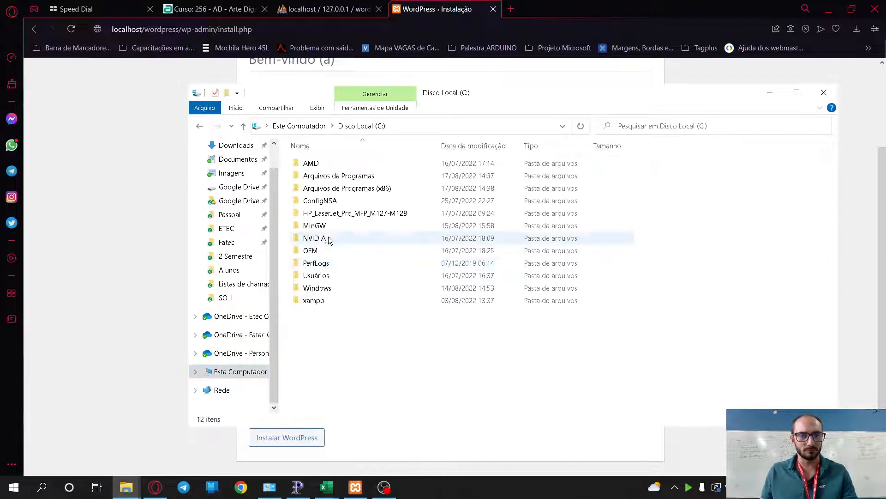
{"action": "double_click", "coordinate": [314, 298]}
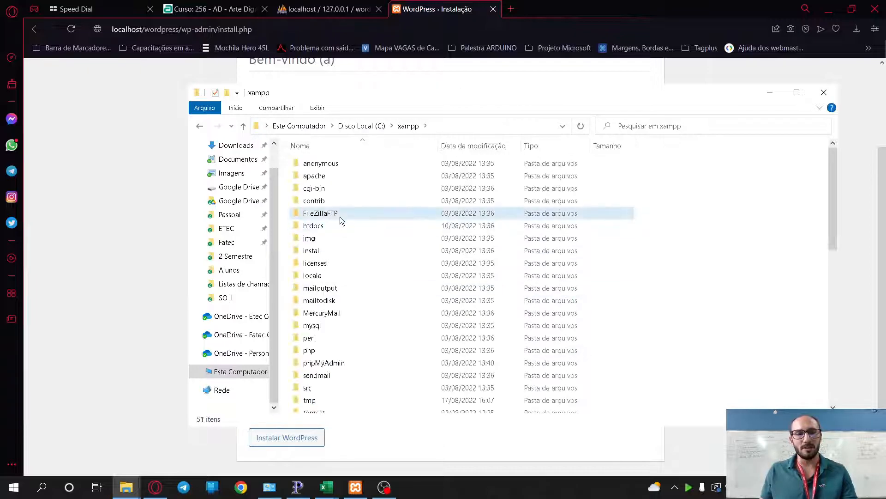
{"action": "left_click", "coordinate": [340, 216]}
{"action": "double_click", "coordinate": [341, 221]}
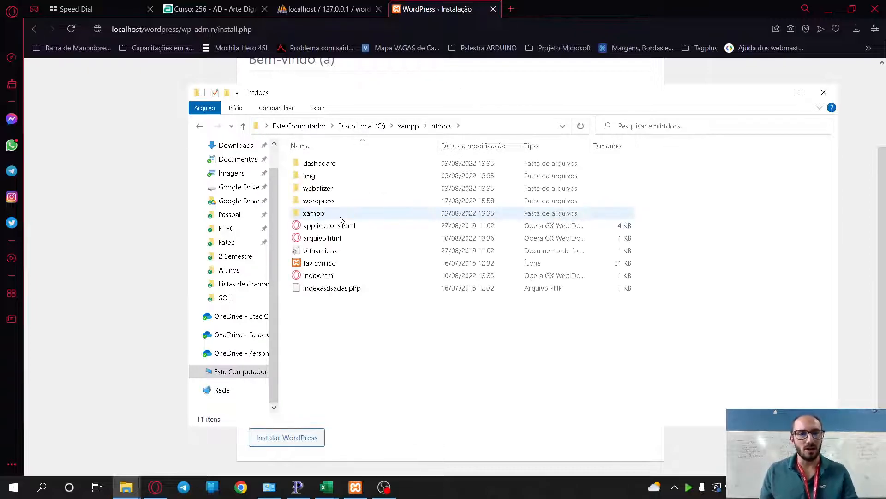
{"action": "left_click", "coordinate": [318, 207]}
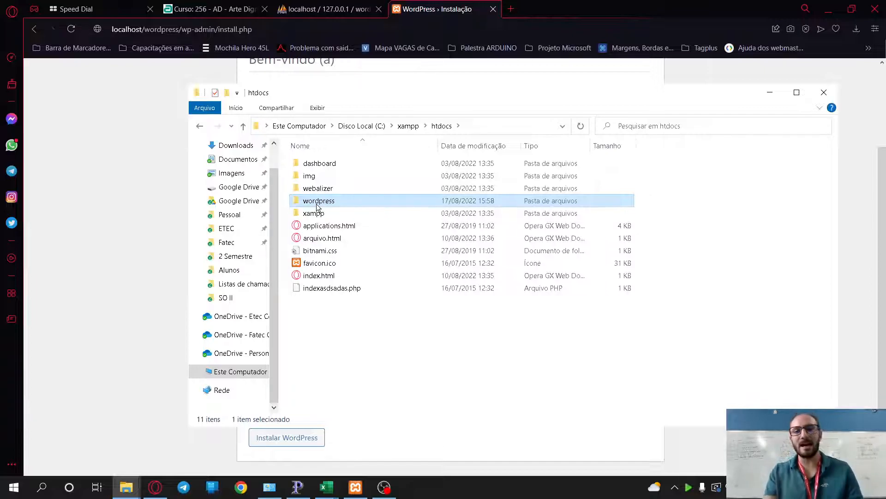
{"action": "key", "text": "Delete"}
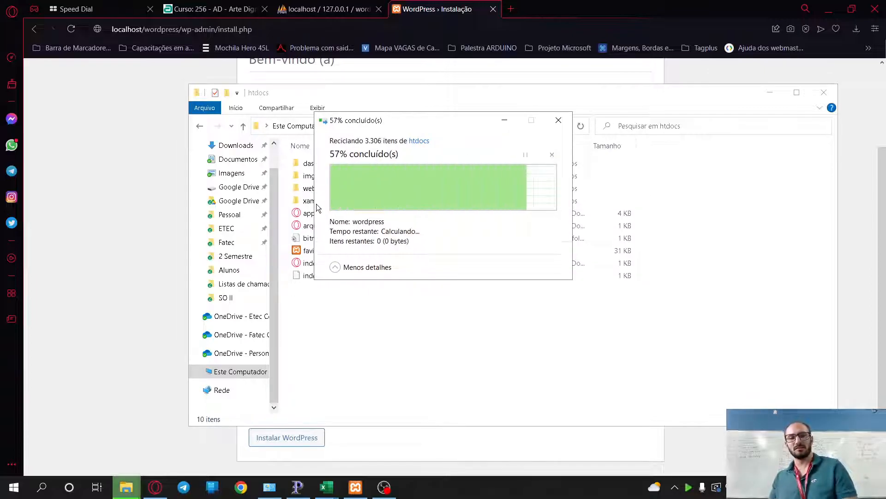
- Check that Apache and MySQL are running in XAMPP, then return to phpMyAdmin's wordpress database
{"action": "left_click", "coordinate": [356, 487]}
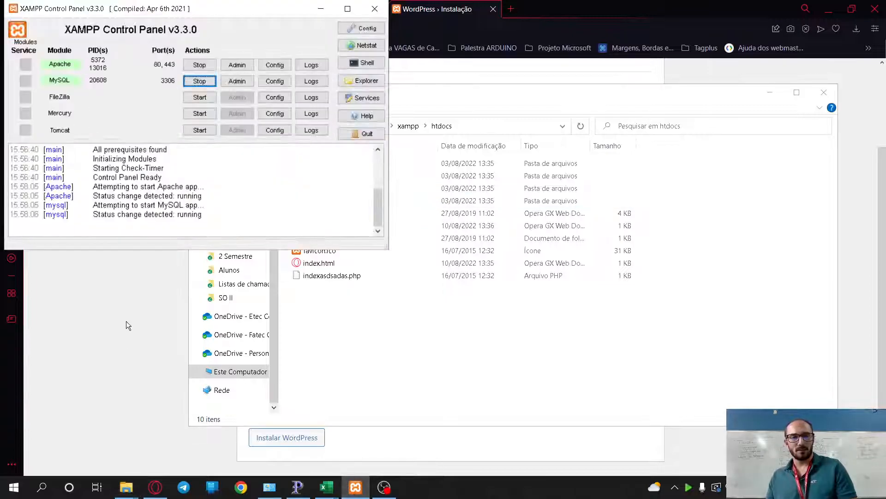
{"action": "left_click", "coordinate": [356, 487]}
{"action": "left_click", "coordinate": [159, 492]}
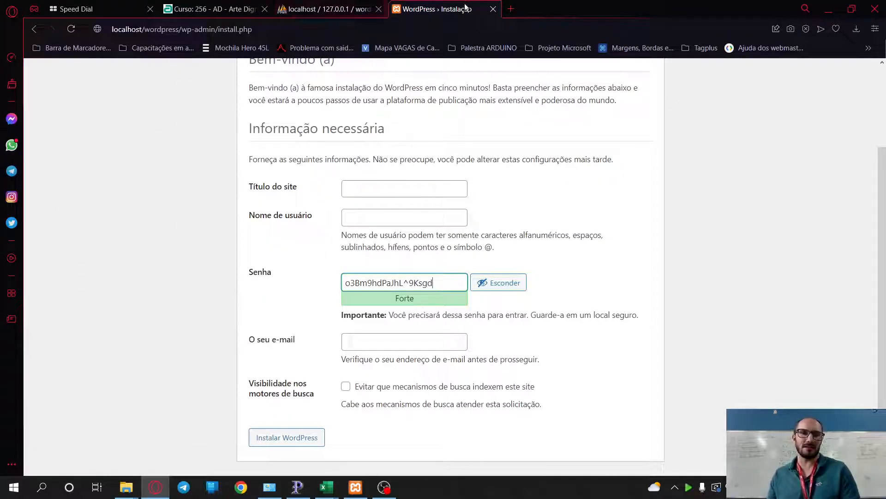
{"action": "left_click", "coordinate": [339, 9]}
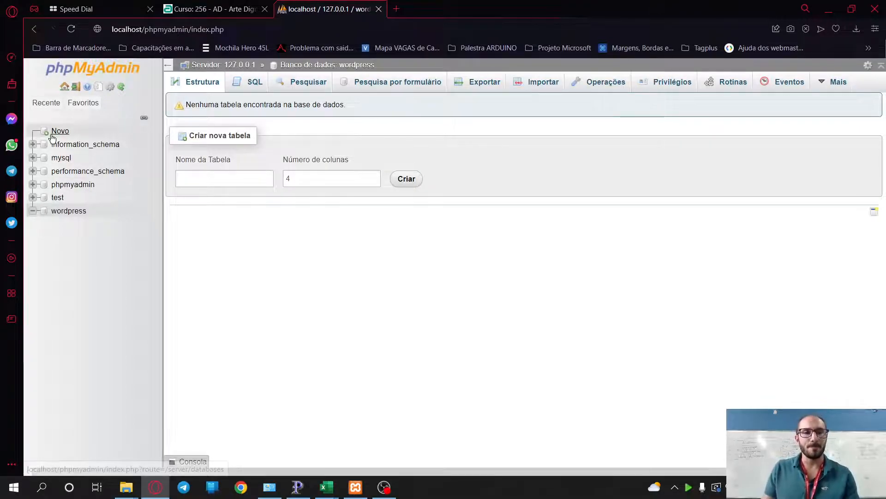
- Extract wordpress-6.0.1-pt_BR.zip with 7-Zip into its own folder and open that folder
{"action": "key", "text": "super+d"}
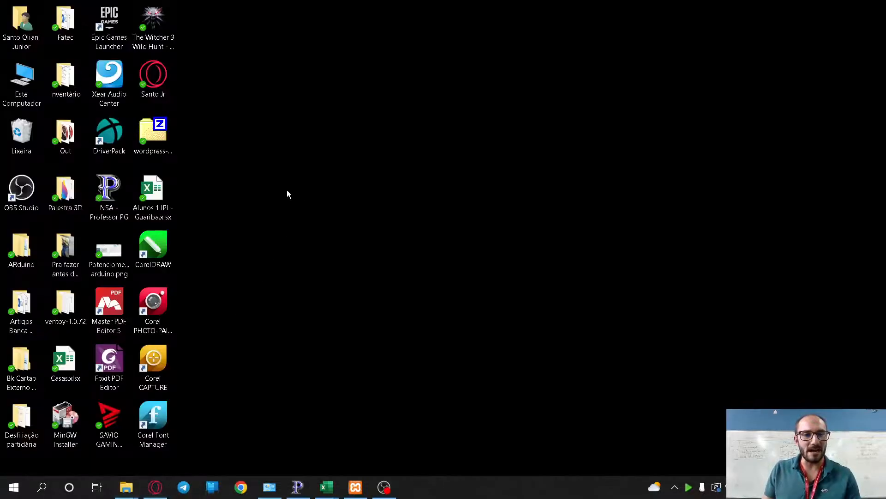
{"action": "left_click", "coordinate": [160, 127]}
{"action": "right_click", "coordinate": [167, 131]}
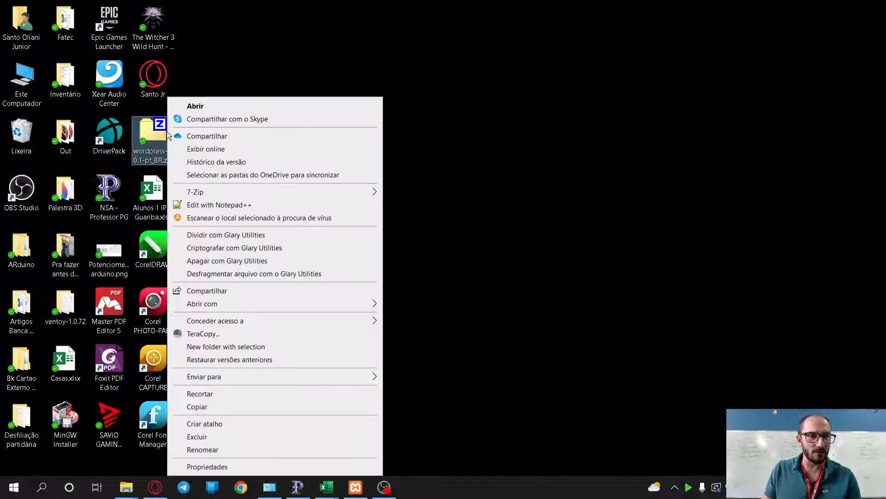
{"action": "mouse_move", "coordinate": [273, 194]}
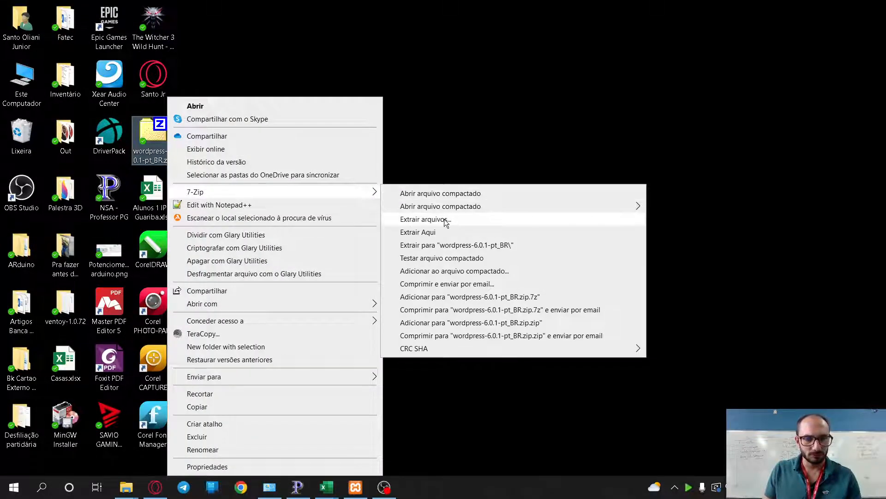
{"action": "left_click", "coordinate": [442, 245]}
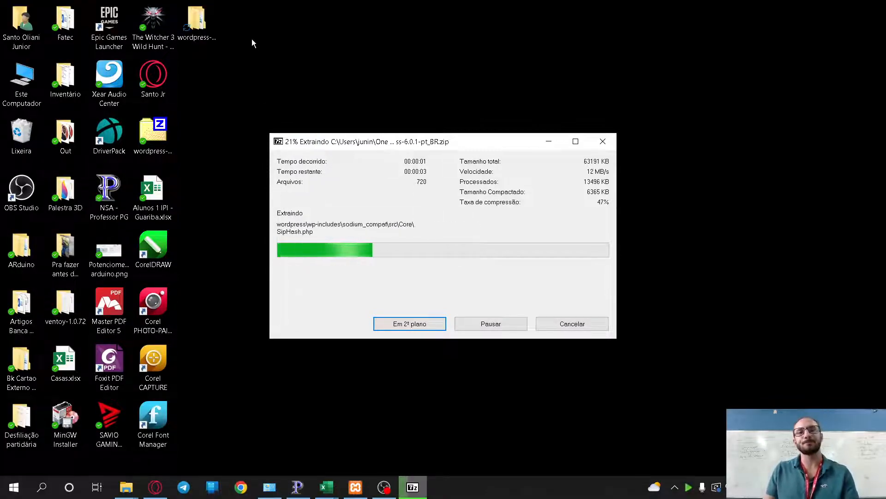
{"action": "left_click", "coordinate": [201, 26]}
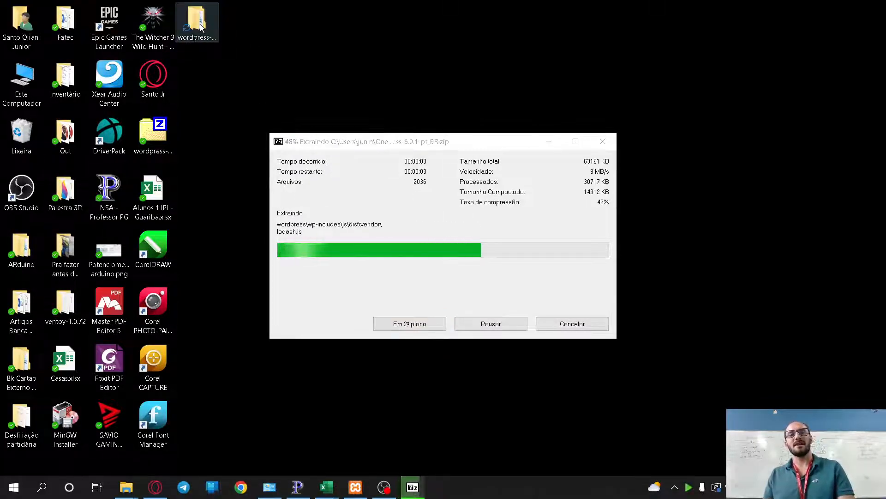
{"action": "double_click", "coordinate": [201, 27]}
- Copy the inner wordpress folder into htdocs
{"action": "left_click", "coordinate": [361, 194]}
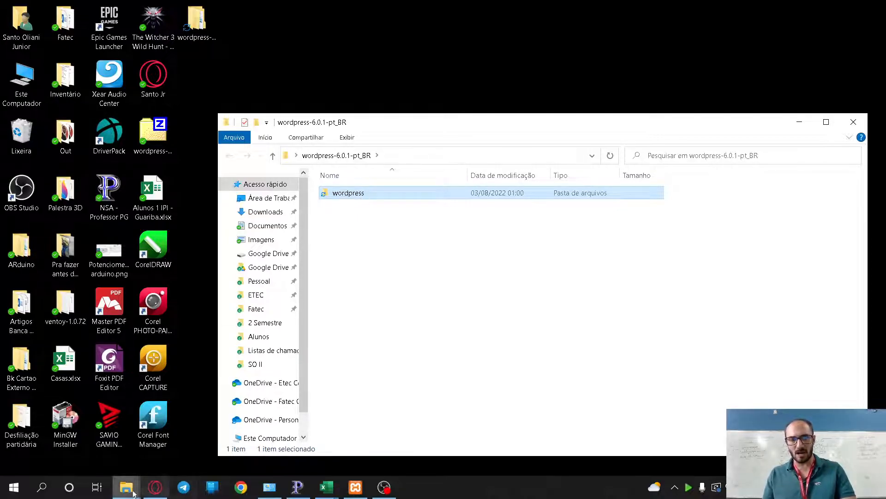
{"action": "mouse_move", "coordinate": [126, 487]}
{"action": "left_click", "coordinate": [99, 439]}
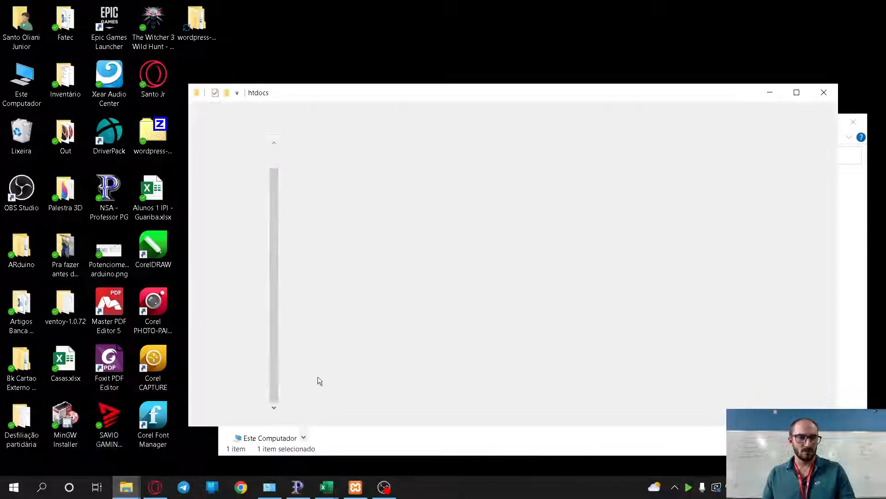
{"action": "key", "text": "ctrl+v"}
{"action": "left_click", "coordinate": [471, 358]}
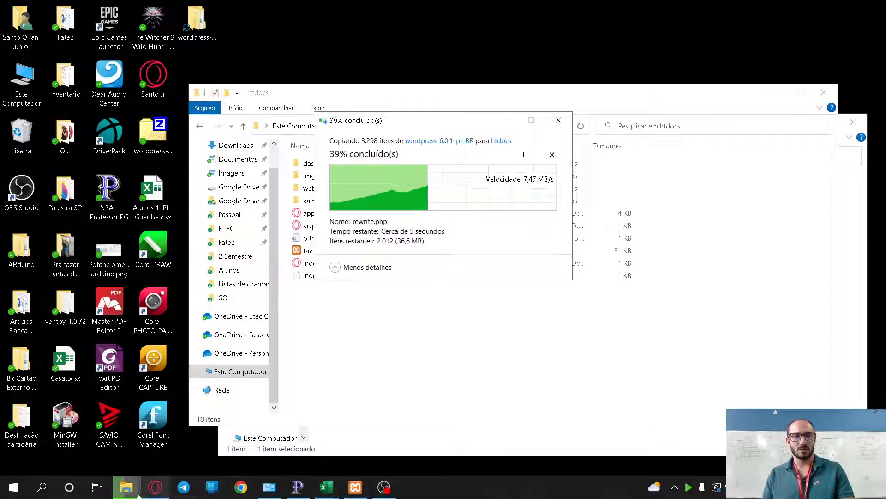
{"action": "left_click", "coordinate": [156, 487]}
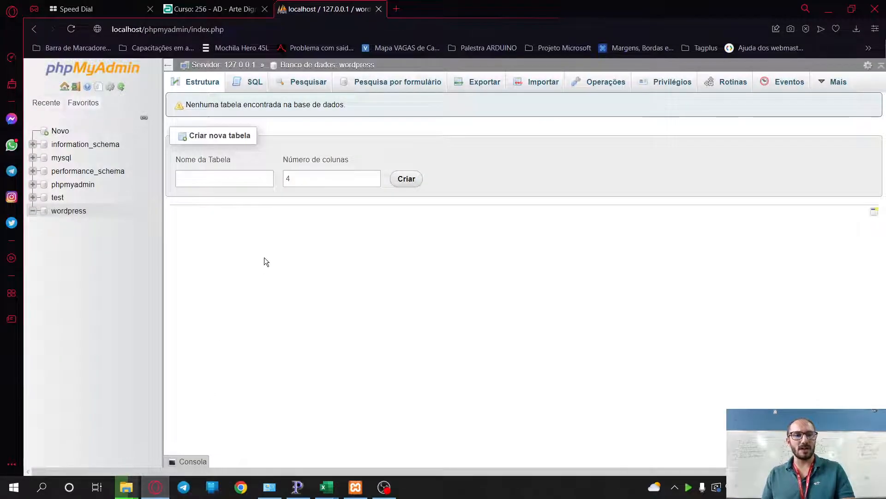
- Enter gcw as the new database name and create it
{"action": "left_click", "coordinate": [60, 131]}
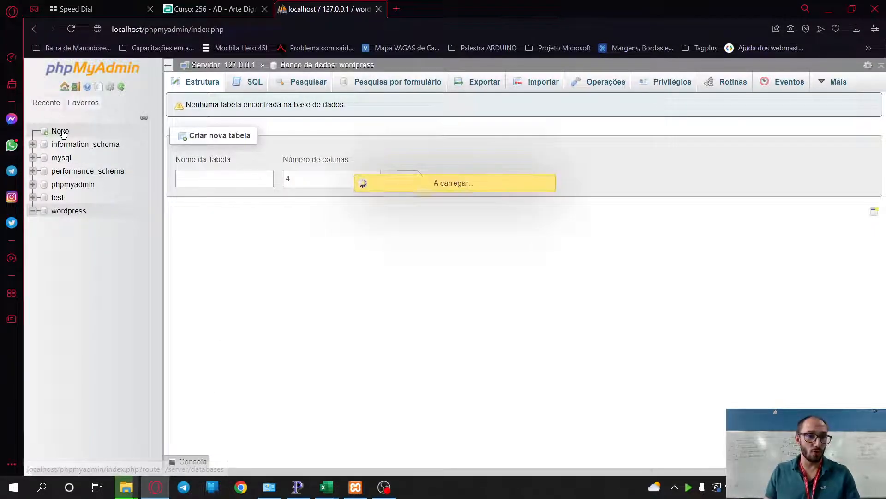
{"action": "left_click", "coordinate": [214, 180]}
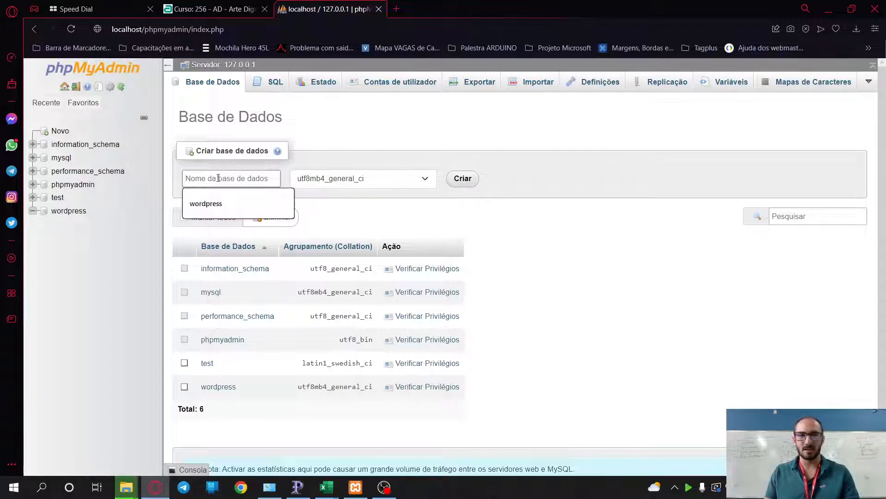
{"action": "type", "text": "p"}
{"action": "key", "text": "BackSpace"}
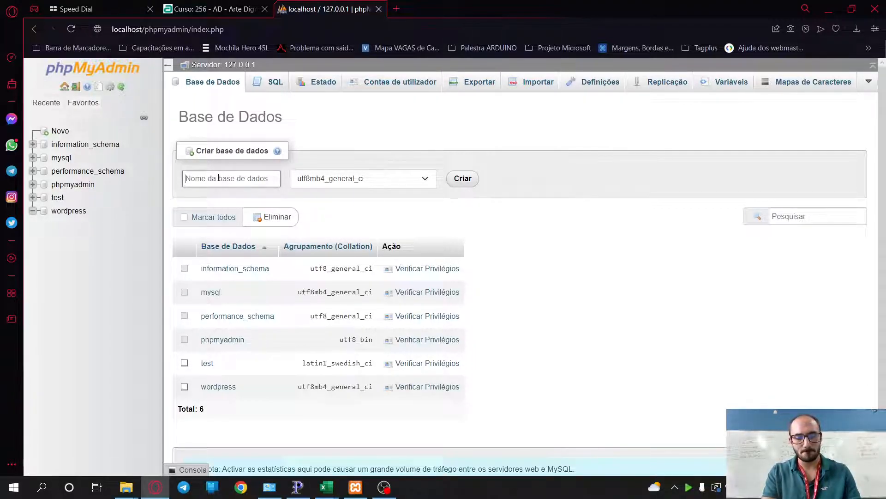
{"action": "type", "text": "gcw"}
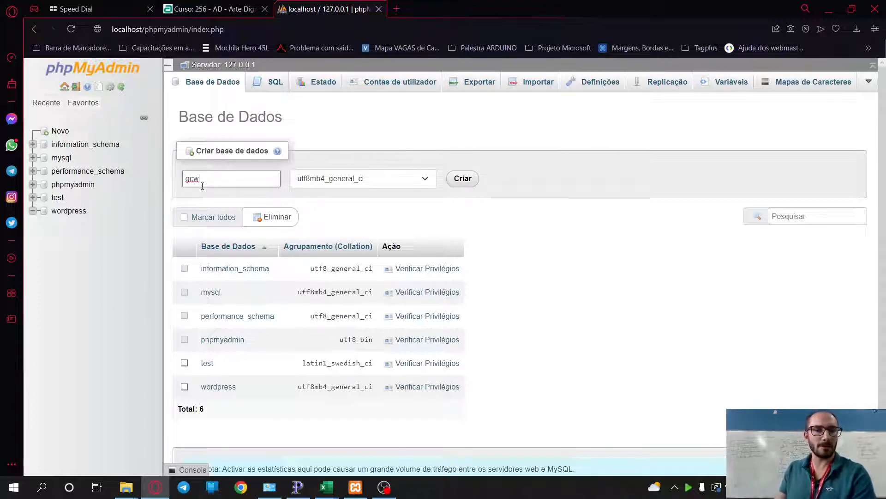
{"action": "scroll", "coordinate": [259, 347], "scroll_direction": "down", "scroll_amount": 1}
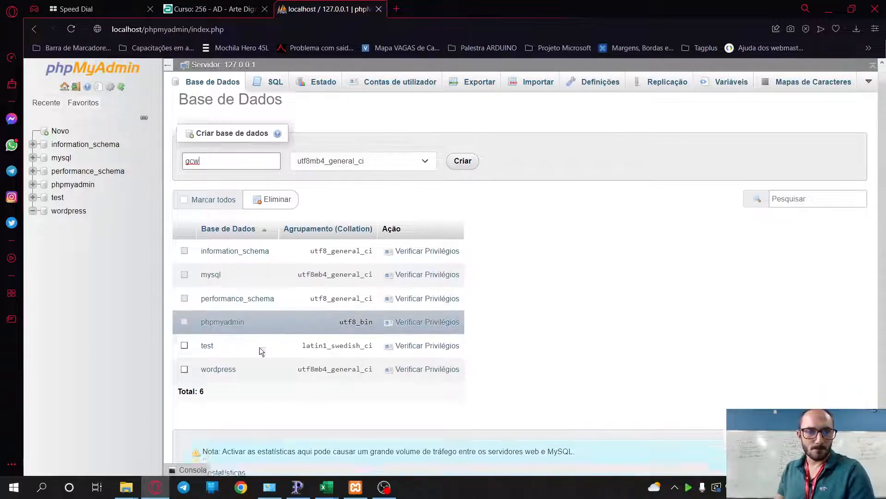
{"action": "scroll", "coordinate": [259, 347], "scroll_direction": "down", "scroll_amount": 1}
{"action": "scroll", "coordinate": [261, 373], "scroll_direction": "up", "scroll_amount": 2}
{"action": "left_click", "coordinate": [470, 183]}
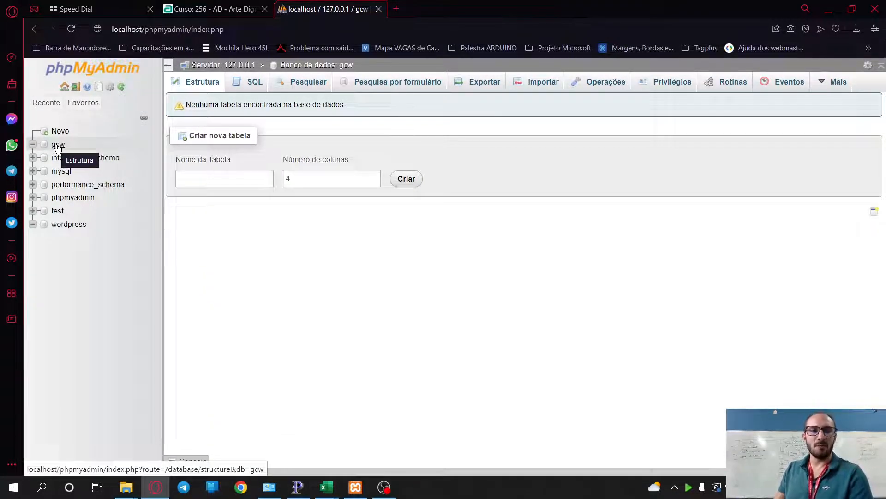
- Check the extracted wordpress folder and the copied wordpress folder in htdocs
{"action": "mouse_move", "coordinate": [126, 487]}
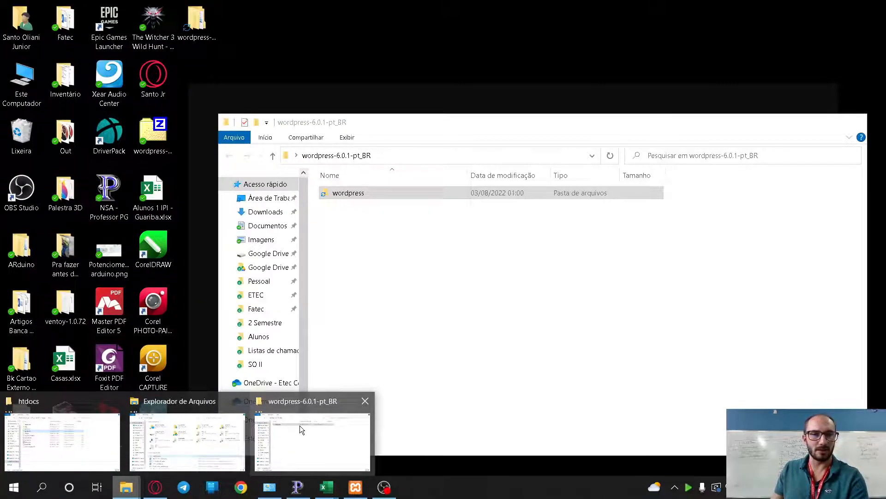
{"action": "left_click", "coordinate": [301, 425]}
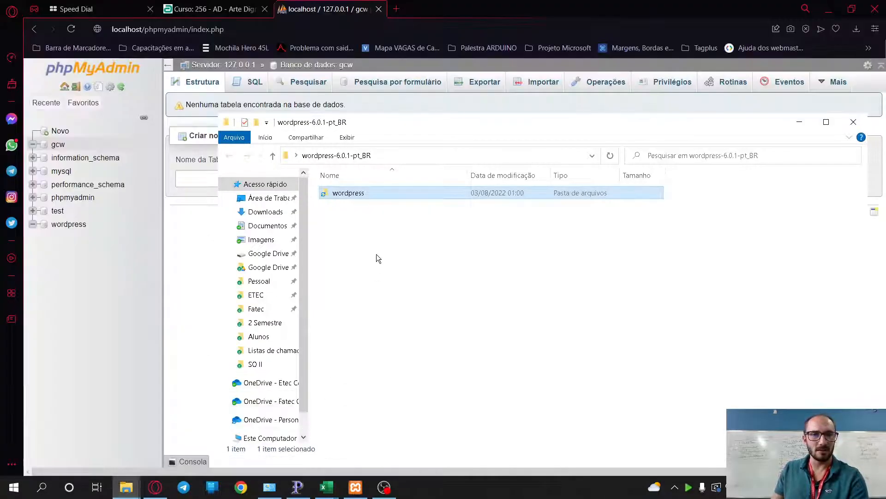
{"action": "left_click", "coordinate": [353, 231]}
{"action": "left_click", "coordinate": [348, 193]}
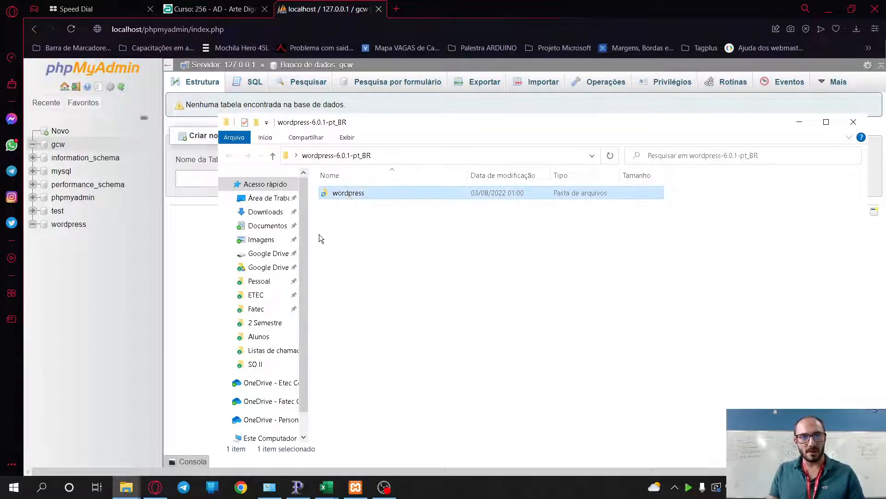
{"action": "left_click", "coordinate": [126, 487]}
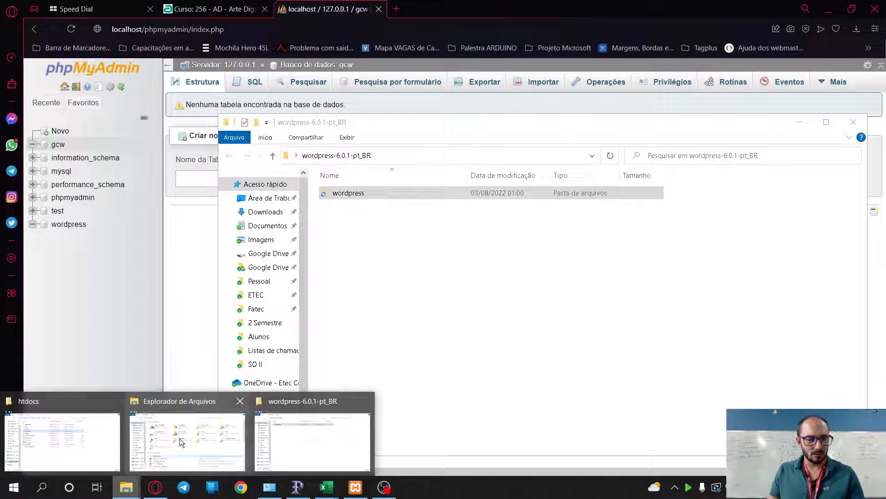
{"action": "left_click", "coordinate": [18, 442]}
{"action": "double_click", "coordinate": [325, 200]}
{"action": "key", "text": "alt+Left"}
- Enter localhost/wordpress as the address in a new browser tab
{"action": "left_click", "coordinate": [396, 9]}
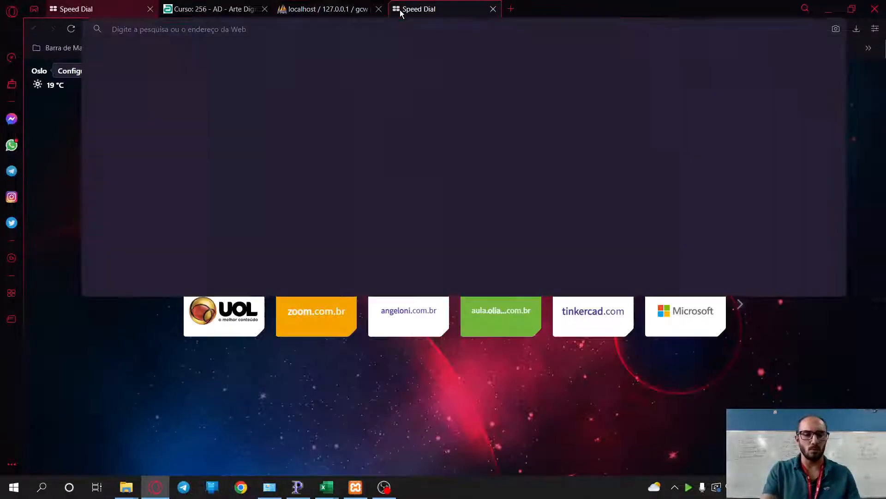
{"action": "type", "text": "localhost"}
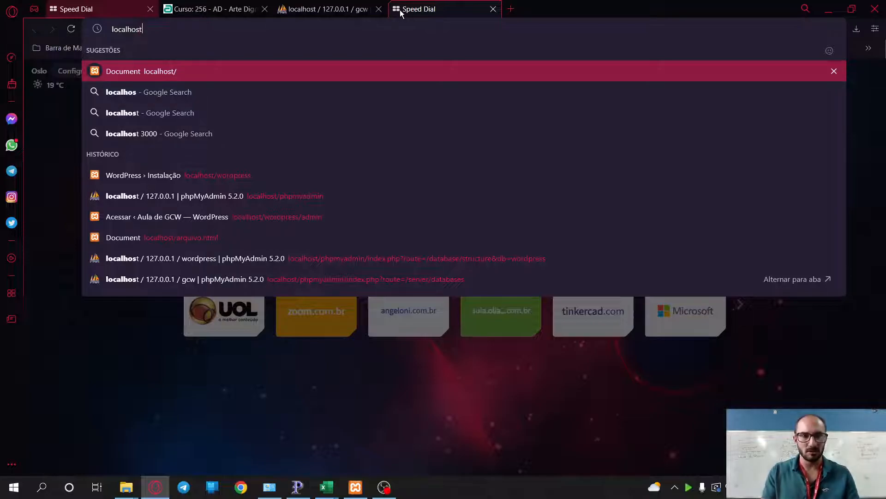
{"action": "type", "text": "/word"}
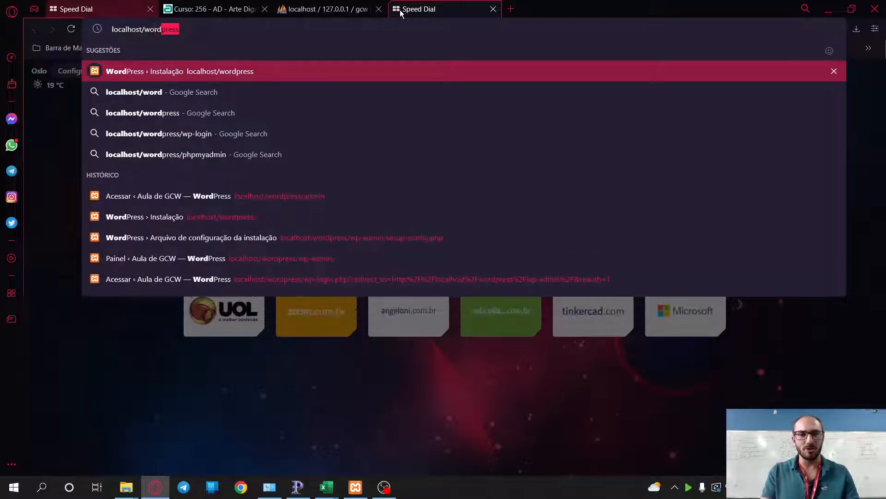
{"action": "key", "text": "Right"}
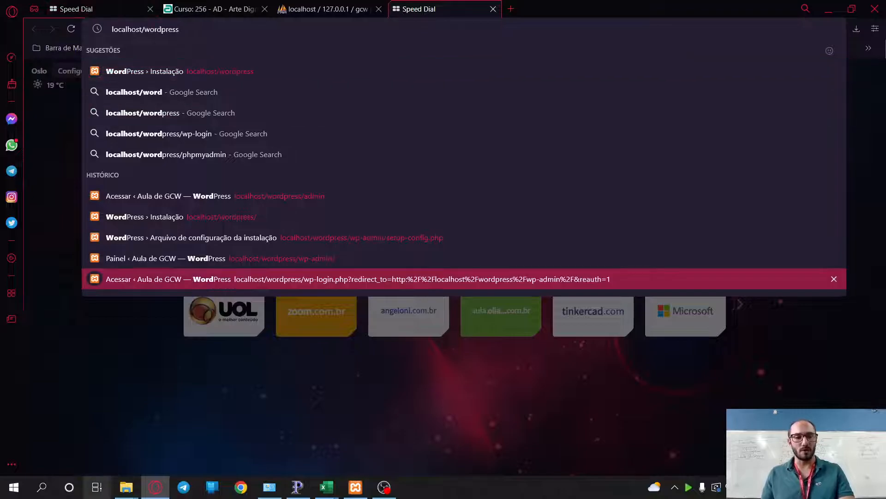
- Rename the wordpress folder in htdocs to gcw
{"action": "left_click", "coordinate": [126, 487]}
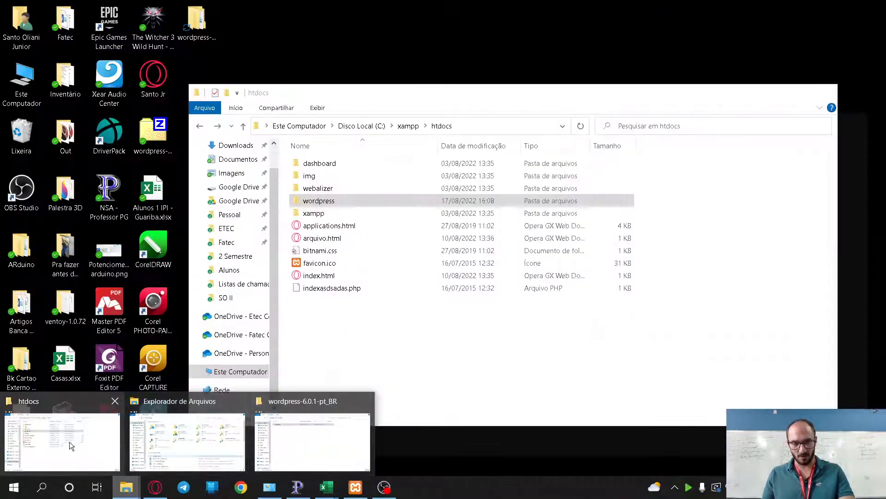
{"action": "left_click", "coordinate": [73, 439]}
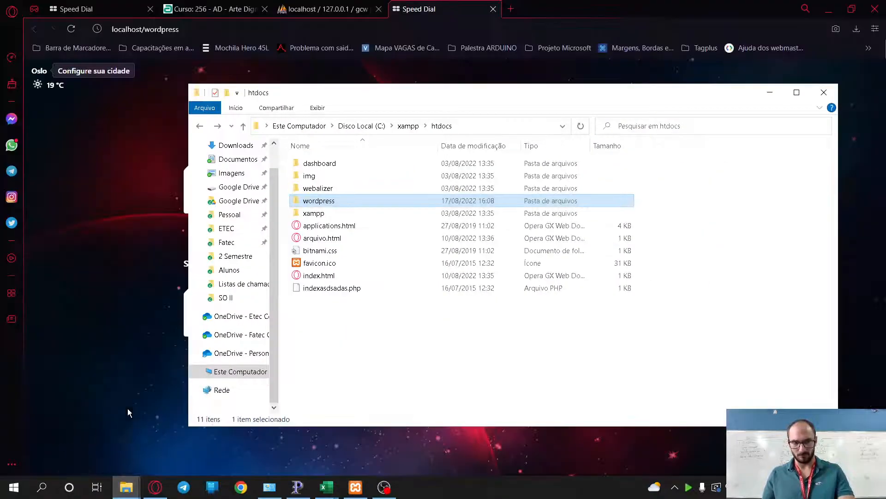
{"action": "left_click", "coordinate": [323, 206]}
{"action": "type", "text": "gcw"}
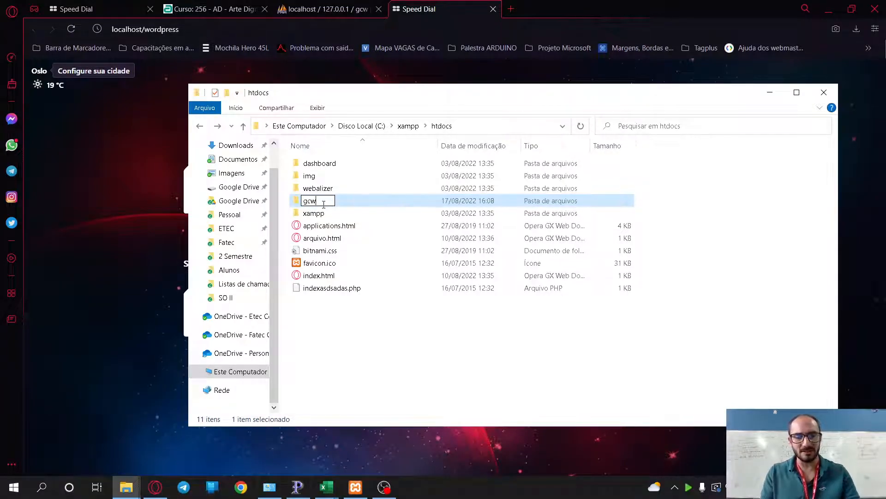
{"action": "key", "text": "Return"}
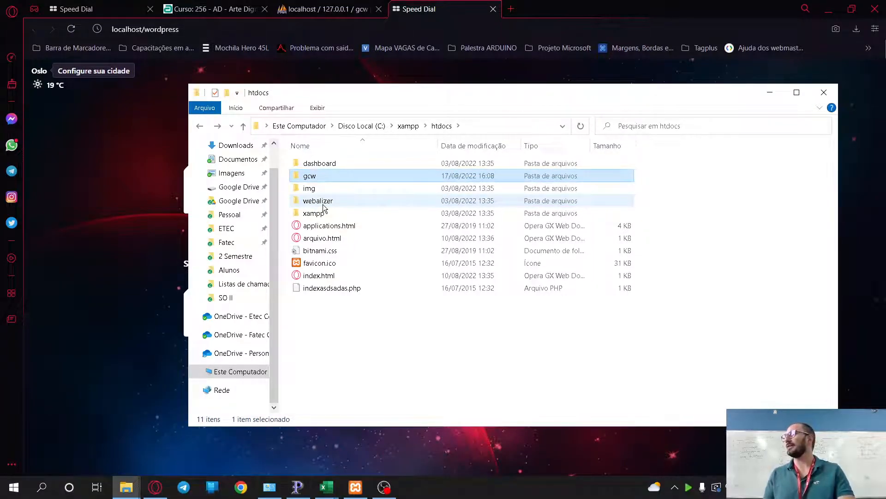
- Load localhost/wordpress, then change the address to localhost/gcw to reach the setup page
{"action": "left_click", "coordinate": [233, 32]}
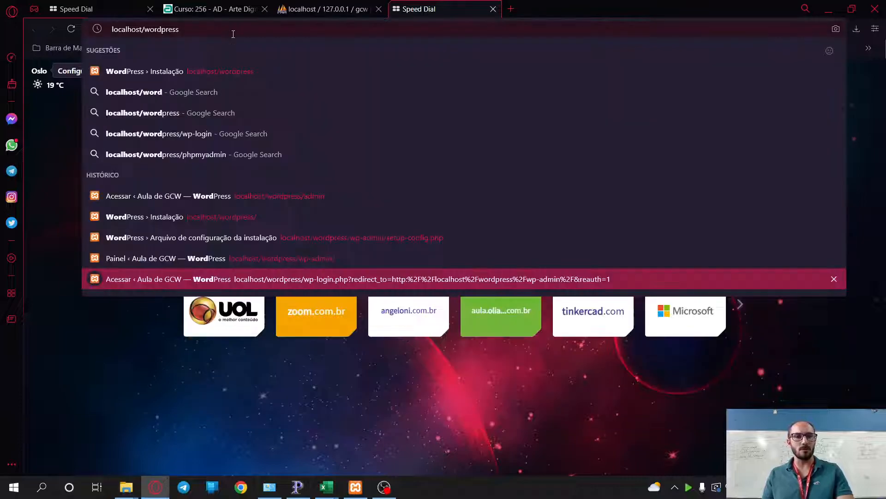
{"action": "key", "text": "Return"}
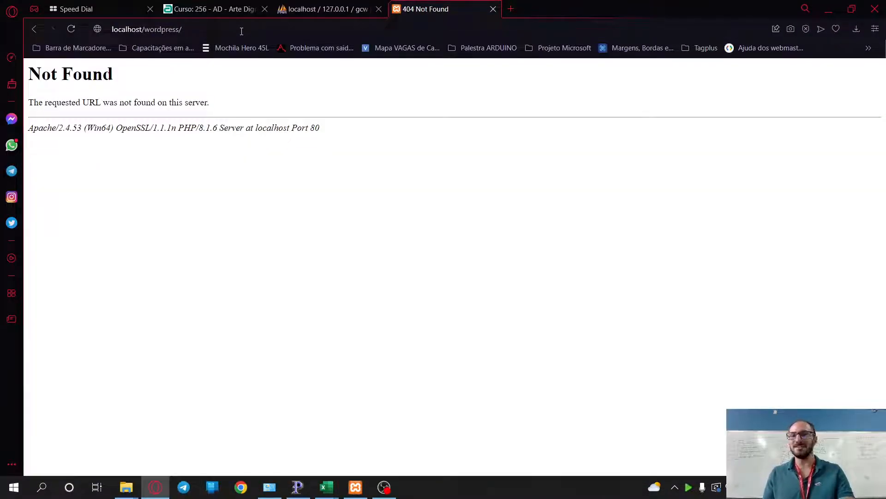
{"action": "left_click", "coordinate": [150, 28]}
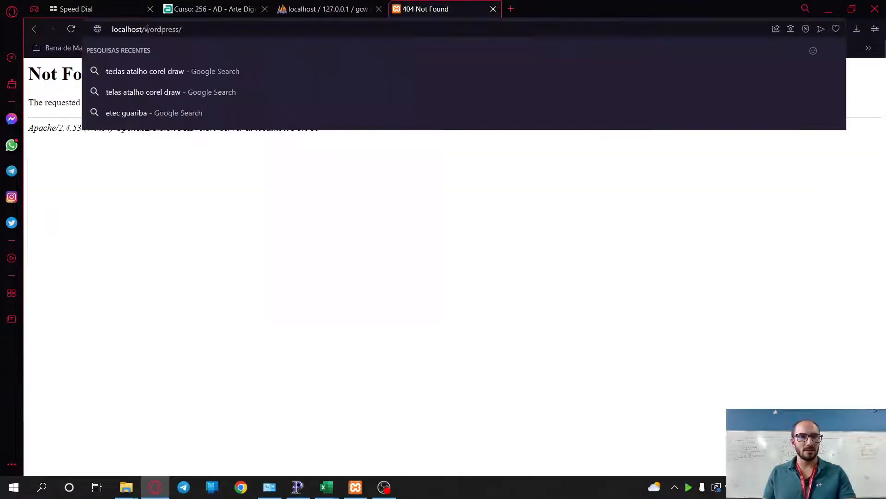
{"action": "left_click_drag", "start_coordinate": [145, 29], "coordinate": [234, 28]}
{"action": "type", "text": "gcw"}
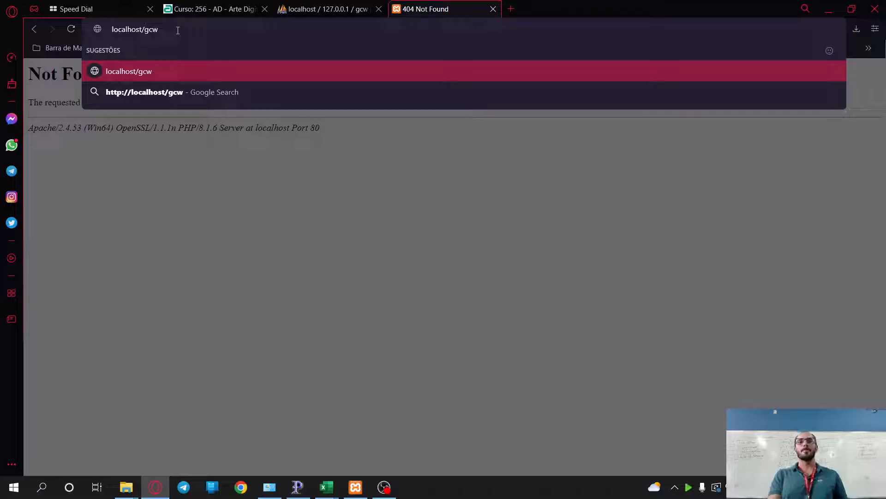
{"action": "key", "text": "Return"}
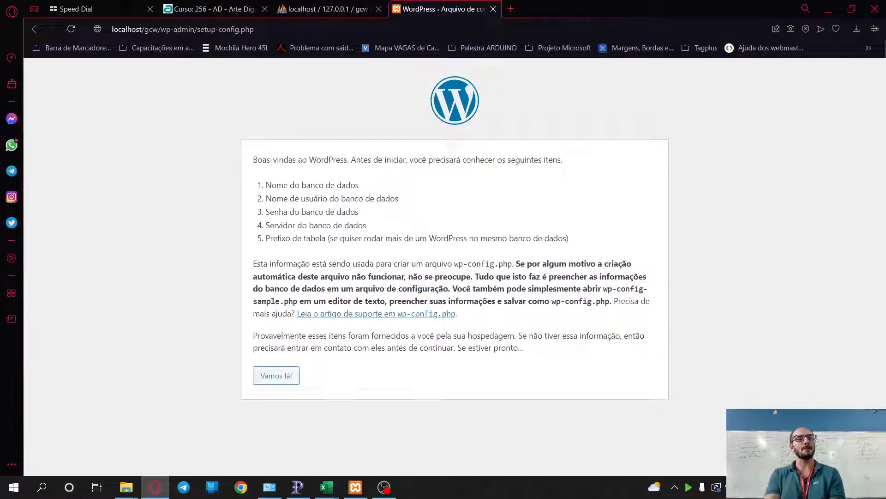
- Fill the database form with database gcw, user root, blank password and host localhost
{"action": "left_click", "coordinate": [267, 375]}
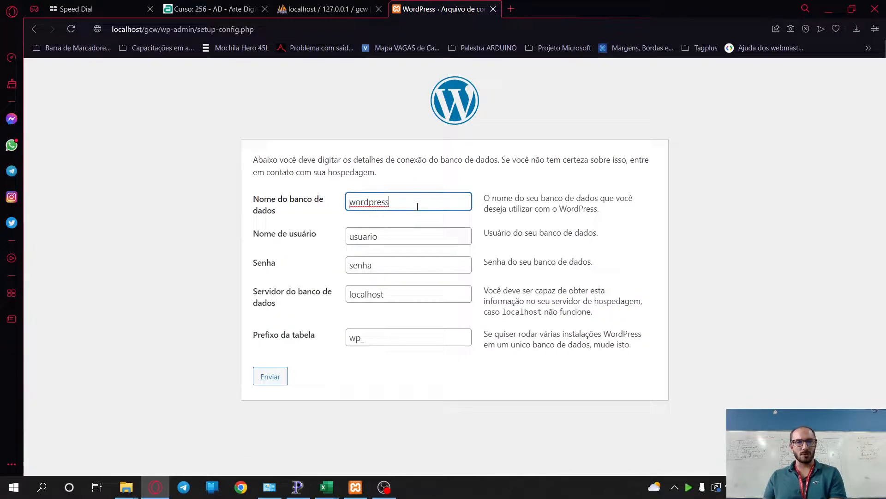
{"action": "left_click_drag", "start_coordinate": [417, 206], "coordinate": [233, 207]}
{"action": "type", "text": "gcw"}
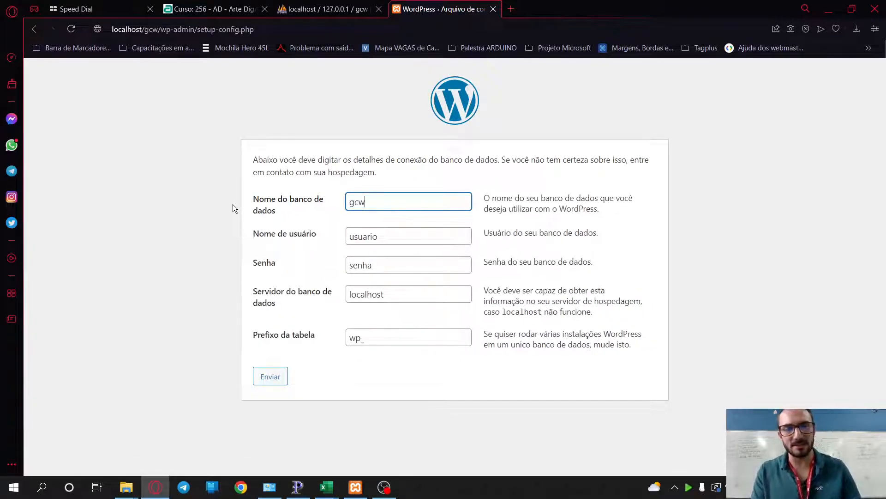
{"action": "key", "text": "Tab"}
{"action": "type", "text": "root"}
{"action": "key", "text": "Tab"}
{"action": "key", "text": "BackSpace"}
{"action": "key", "text": "Tab"}
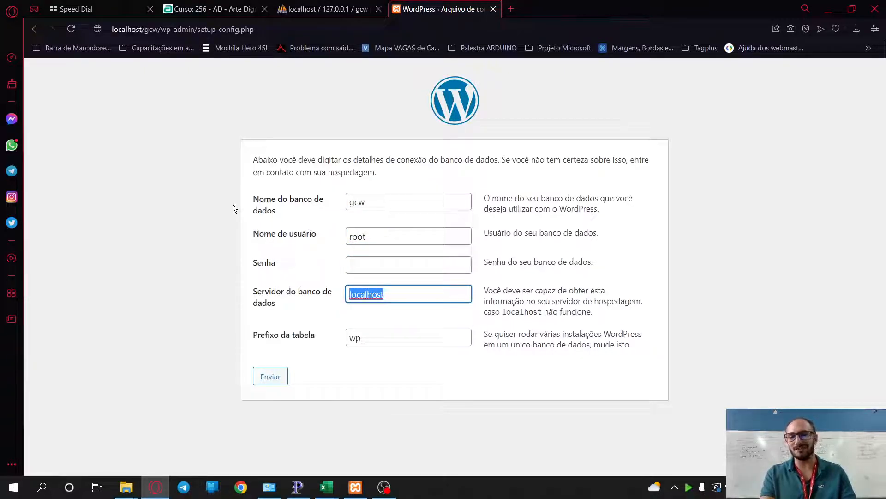
{"action": "key", "text": "Tab"}
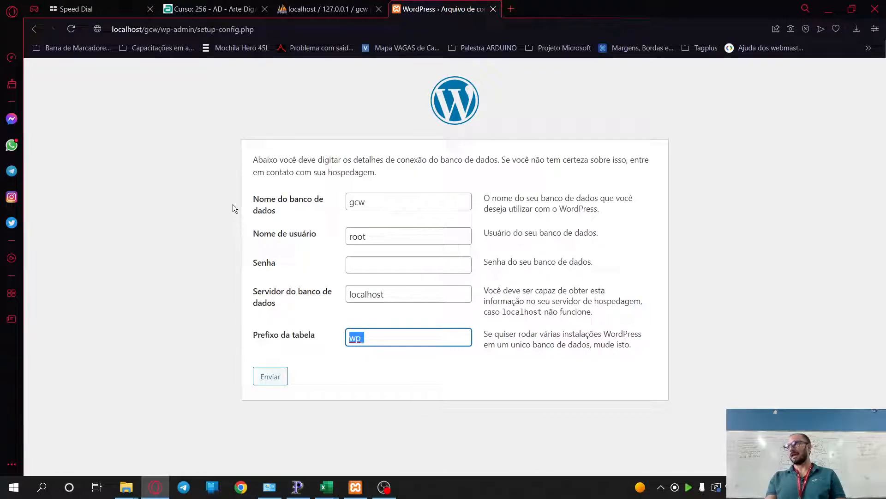
- Replace the wp_ table prefix with gcw_ and submit the connection form
{"action": "left_click", "coordinate": [257, 335]}
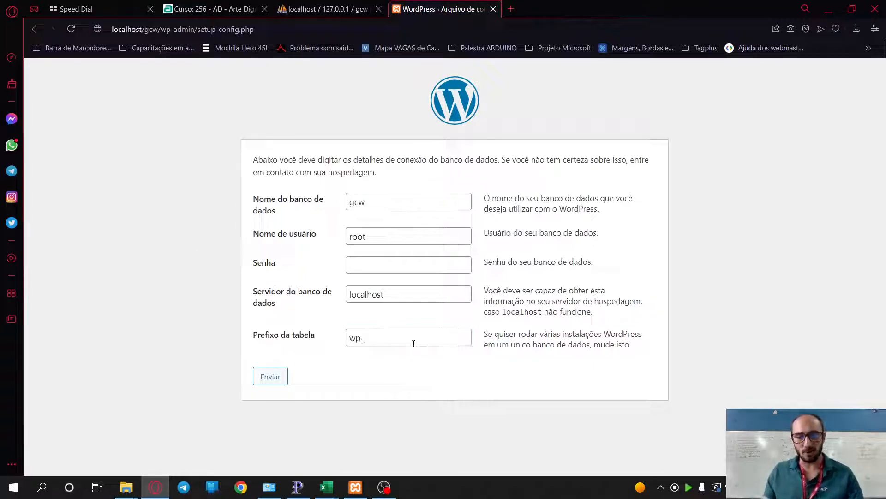
{"action": "type", "text": "gec_"}
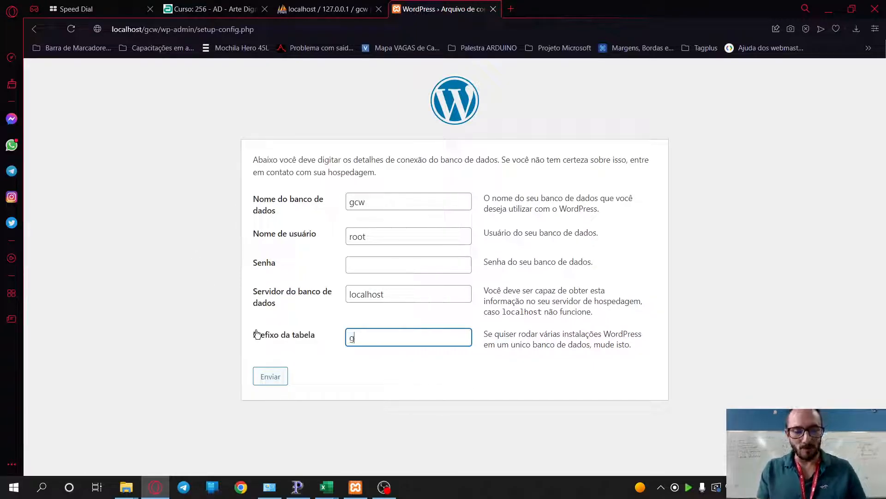
{"action": "key", "text": "BackSpace"}
{"action": "key", "text": "BackSpace"}
{"action": "key", "text": "BackSpace"}
{"action": "type", "text": "cw"}
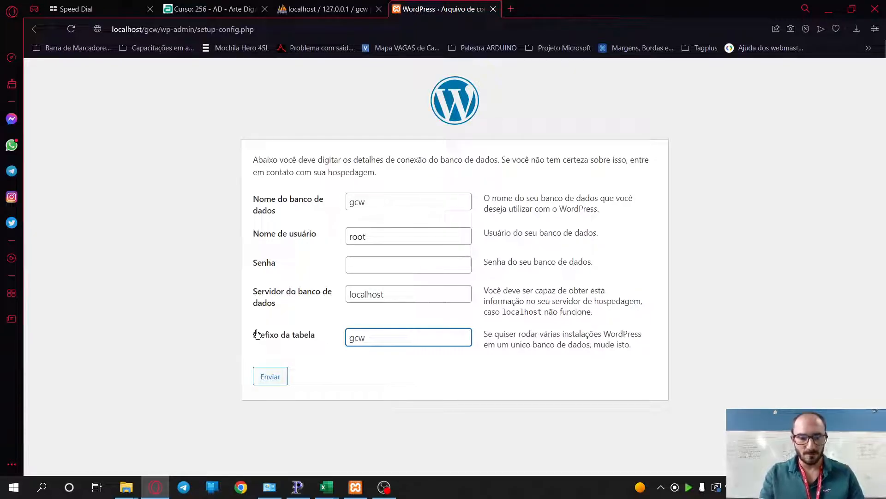
{"action": "type", "text": "_"}
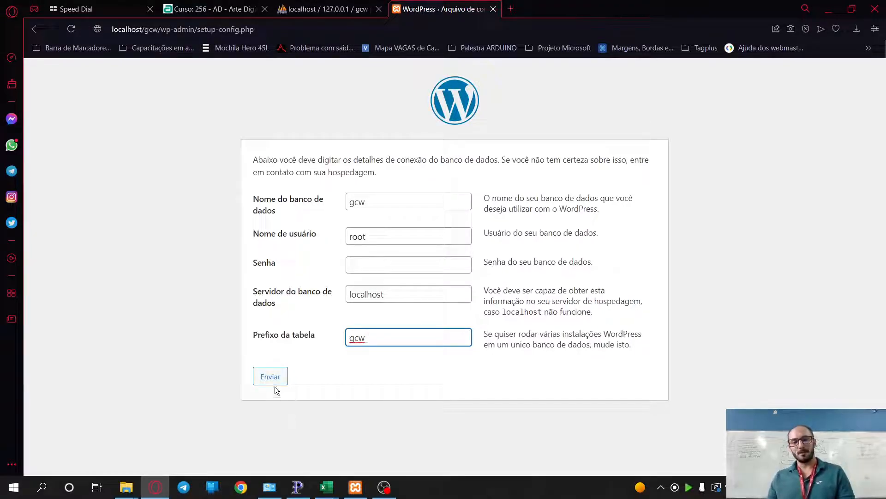
{"action": "left_click", "coordinate": [277, 376]}
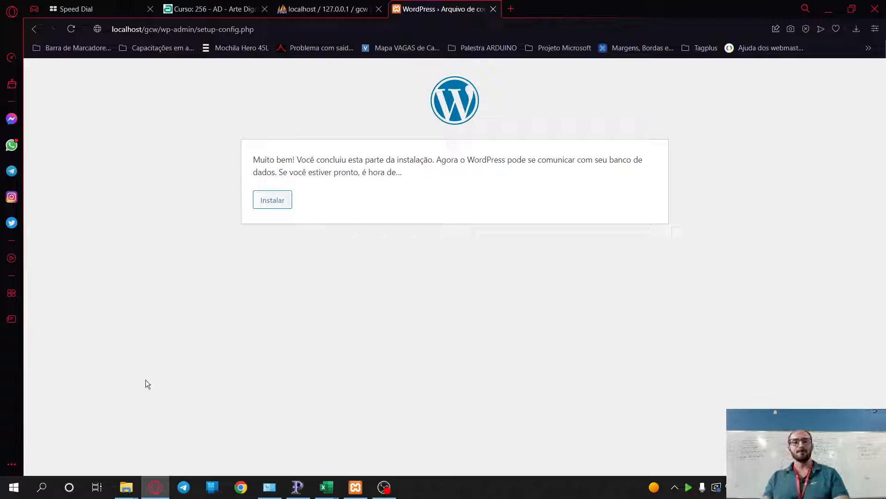
- Enter site title Aula de GCW, username admin and a simple administrator password
{"action": "left_click", "coordinate": [270, 202]}
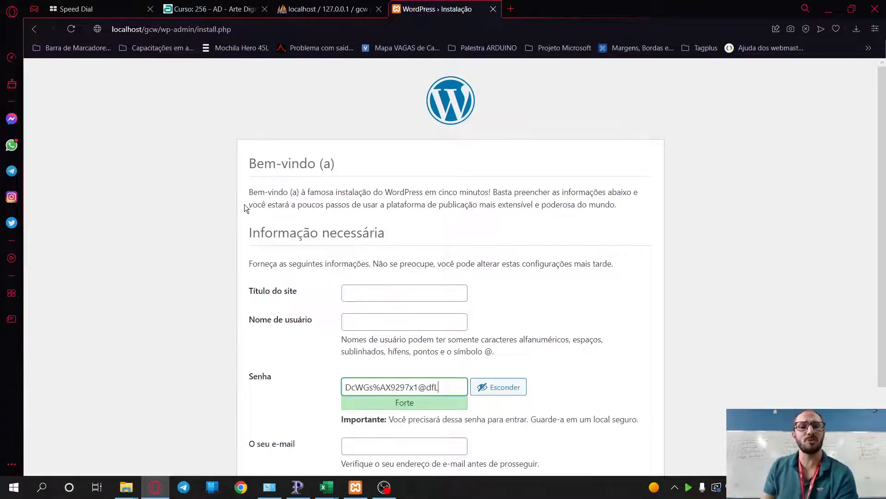
{"action": "scroll", "coordinate": [361, 419], "scroll_direction": "down", "scroll_amount": 1}
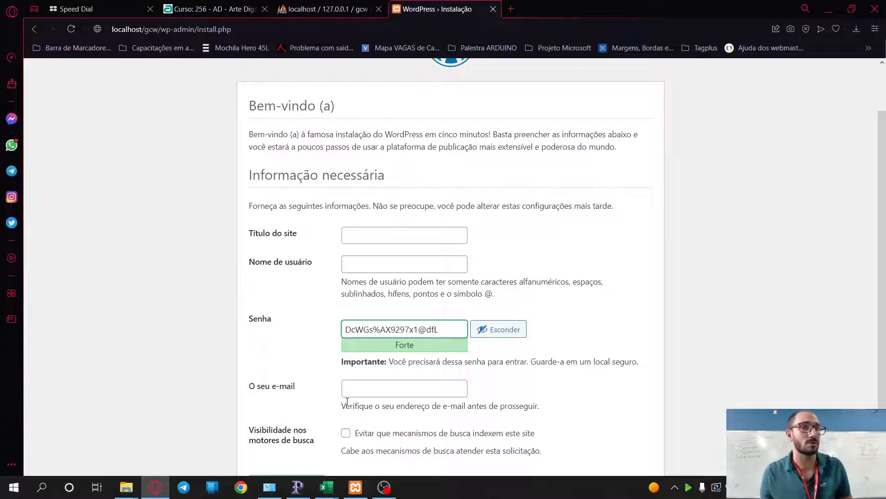
{"action": "left_click", "coordinate": [387, 235]}
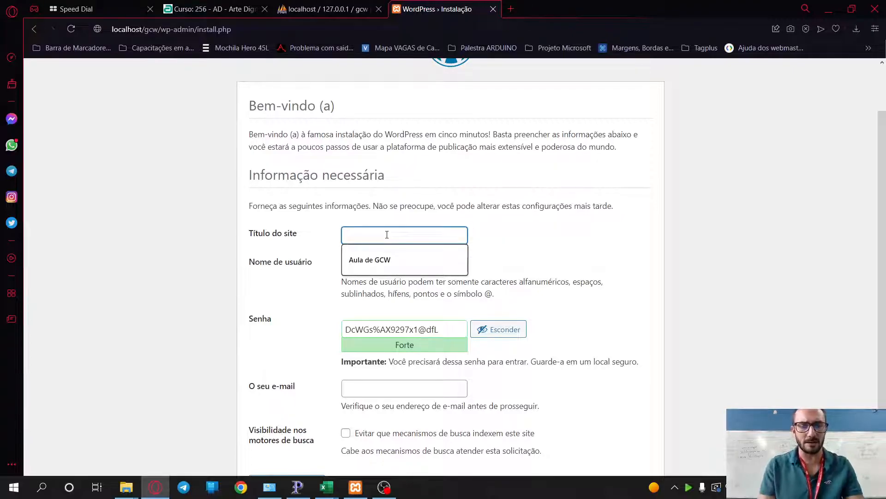
{"action": "key", "text": "Down"}
{"action": "key", "text": "Tab"}
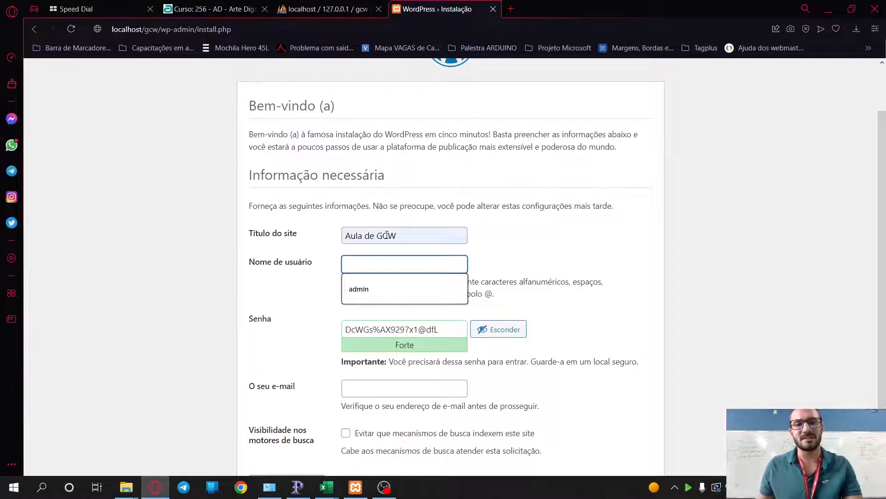
{"action": "type", "text": "admin"}
{"action": "key", "text": "Tab"}
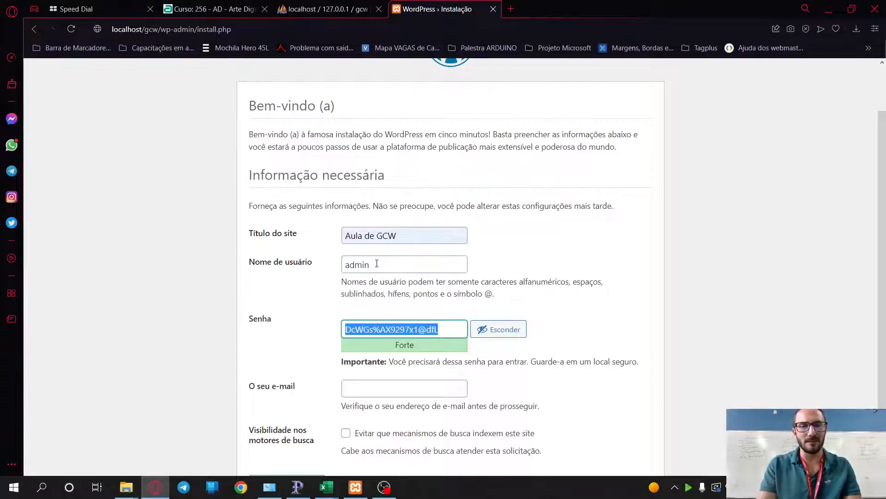
{"action": "type", "text": "adm"}
{"action": "key", "text": "BackSpace"}
{"action": "type", "text": "min"}
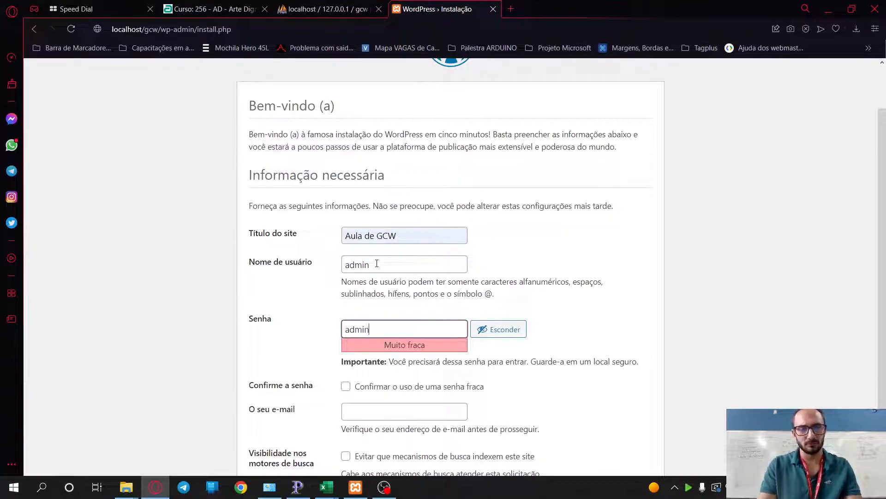
{"action": "left_click", "coordinate": [115, 305]}
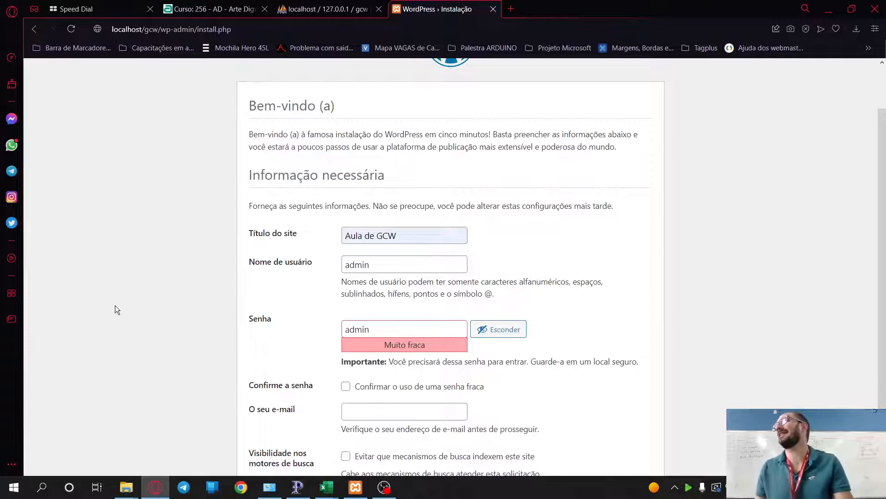
- Confirm the weak password, use the suggested e-mail, install WordPress and open the login page
{"action": "scroll", "coordinate": [115, 306], "scroll_direction": "down", "scroll_amount": 2}
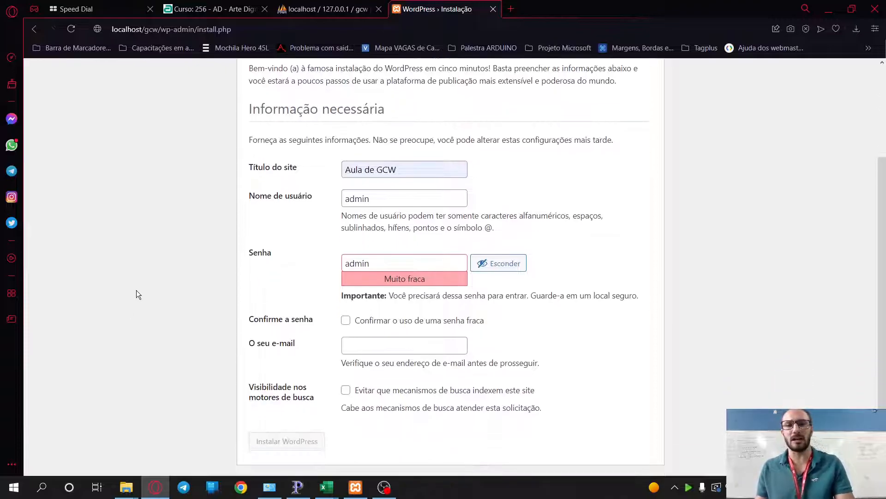
{"action": "left_click", "coordinate": [346, 316]}
{"action": "left_click", "coordinate": [377, 340]}
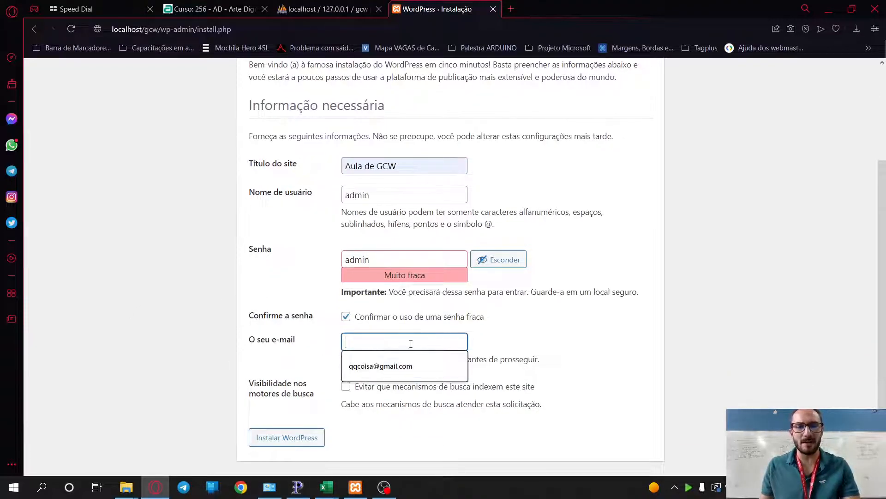
{"action": "left_click", "coordinate": [381, 366]}
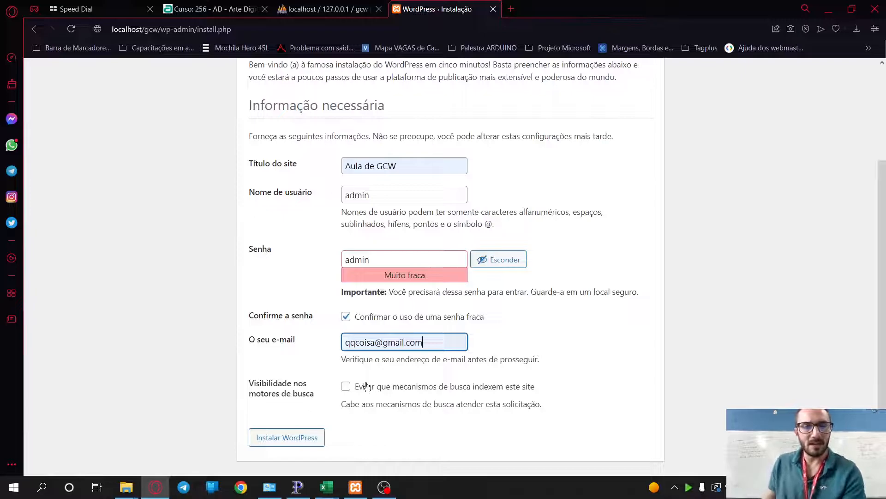
{"action": "left_click", "coordinate": [288, 440]}
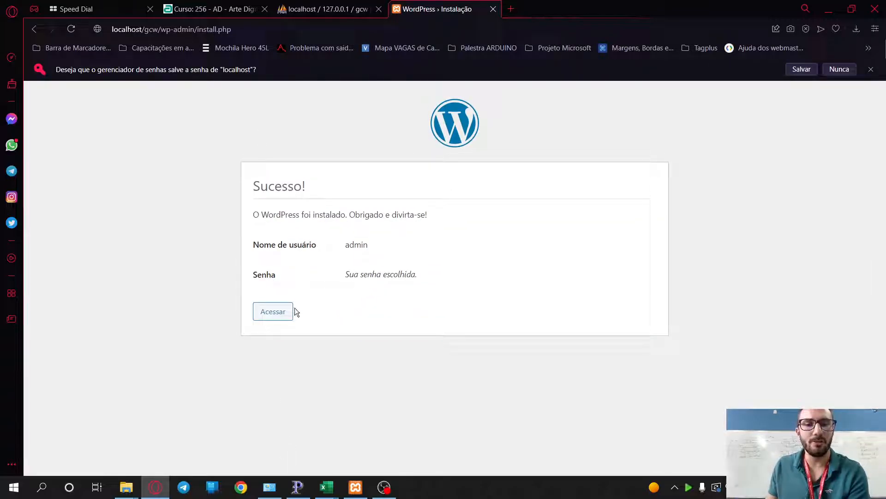
{"action": "left_click", "coordinate": [262, 318]}
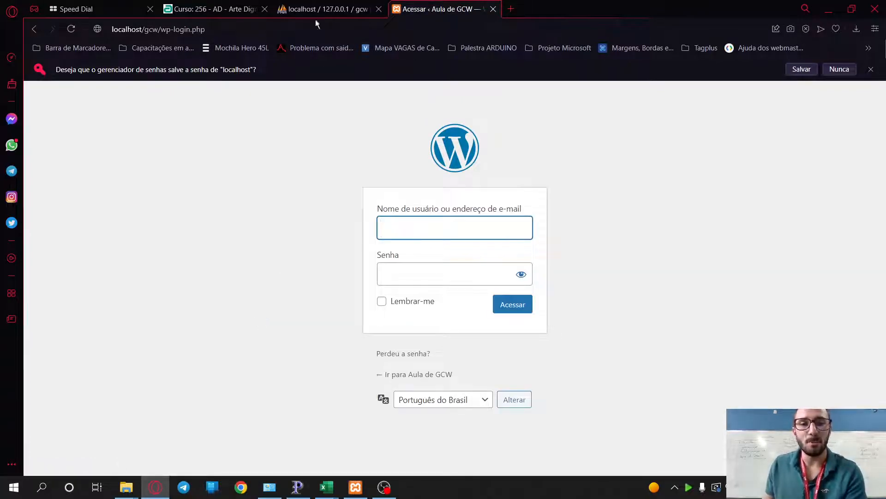
- Trim wp-login.php from the address to load localhost/gcw/, showing the 'Olá, mundo!' post
{"action": "left_click", "coordinate": [178, 29]}
{"action": "key", "text": "End"}
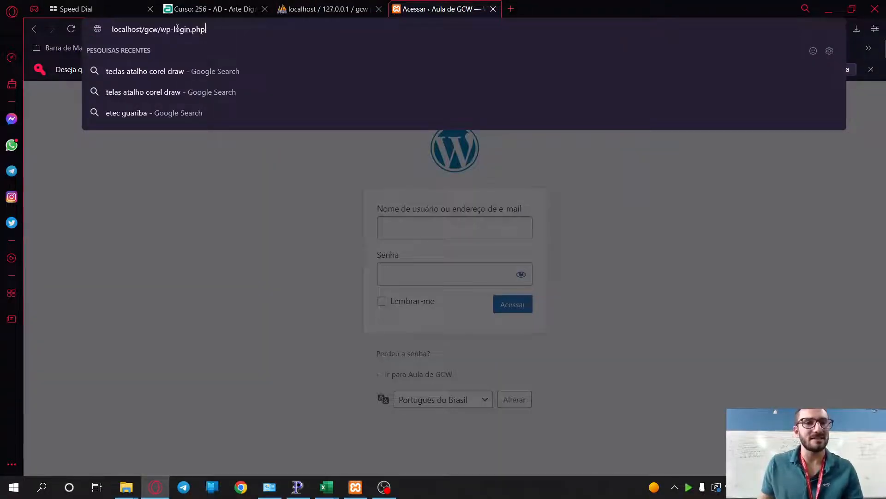
{"action": "left_click_drag", "start_coordinate": [160, 29], "coordinate": [278, 33]}
{"action": "key", "text": "BackSpace"}
{"action": "key", "text": "Return"}
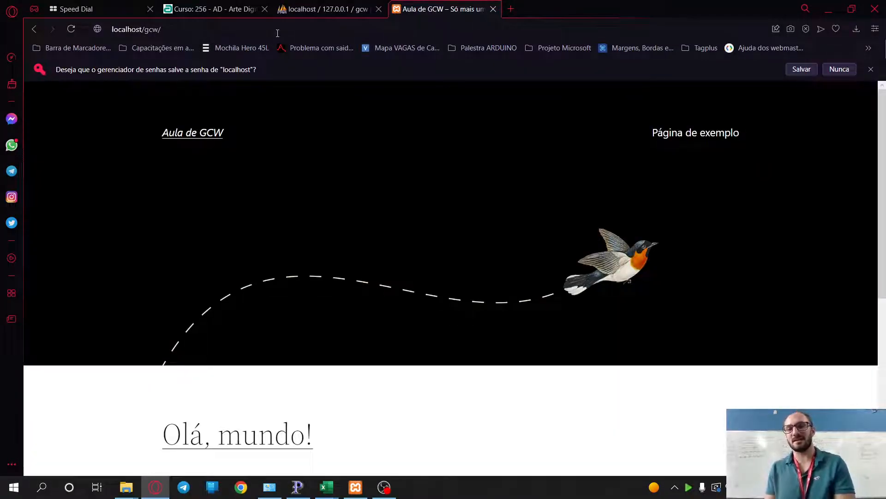
{"action": "scroll", "coordinate": [488, 183], "scroll_direction": "down", "scroll_amount": 6}
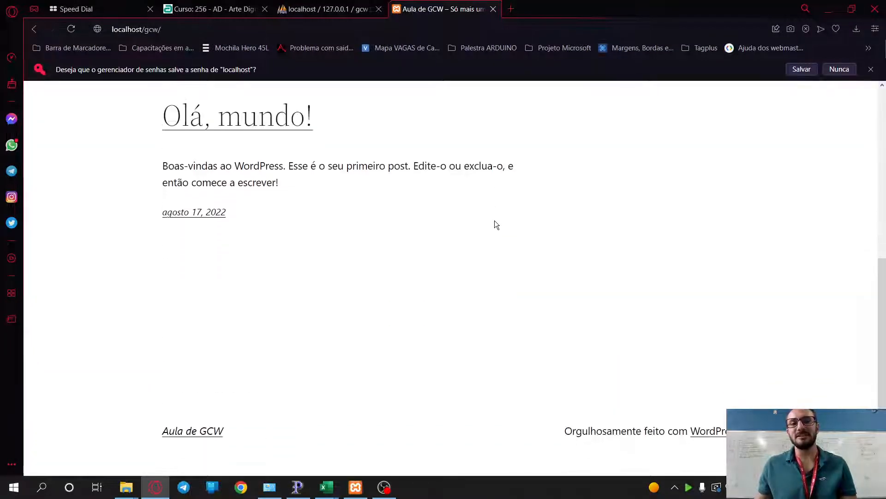
{"action": "scroll", "coordinate": [495, 221], "scroll_direction": "up", "scroll_amount": 6}
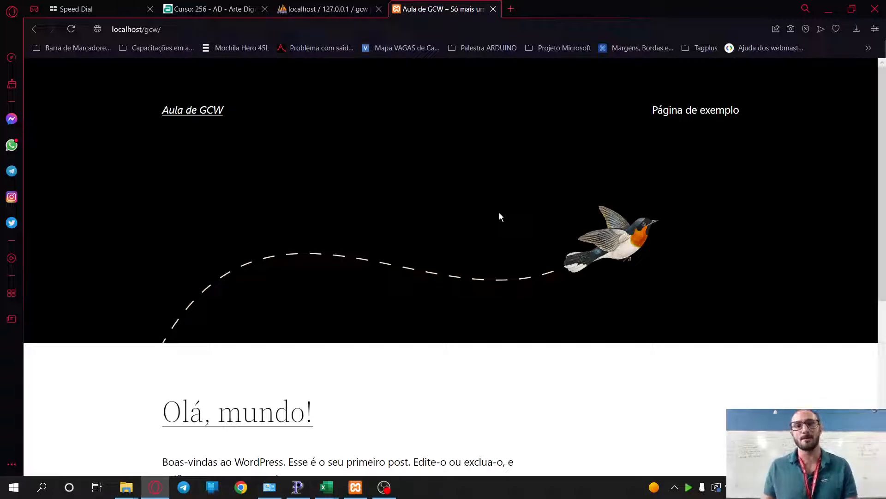
{"action": "left_click", "coordinate": [189, 33]}
- Go to localhost/gcw/admin and log in with the admin account and its password
{"action": "left_click", "coordinate": [190, 37]}
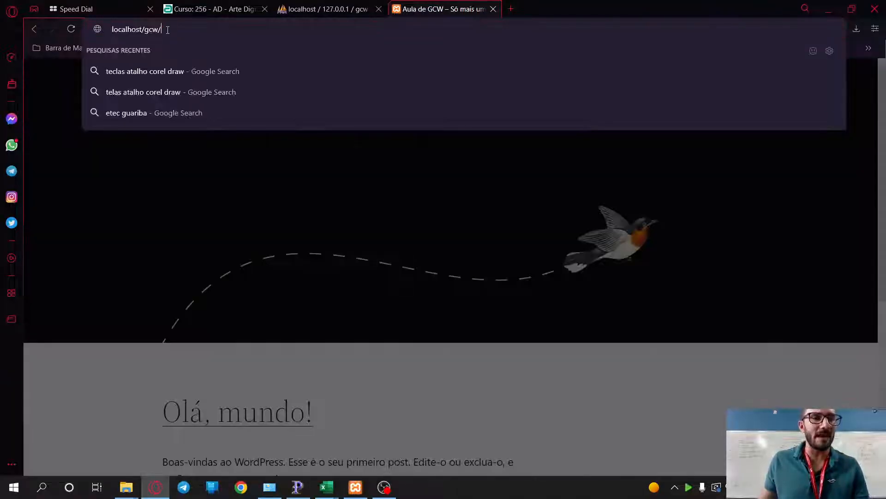
{"action": "type", "text": "admin"}
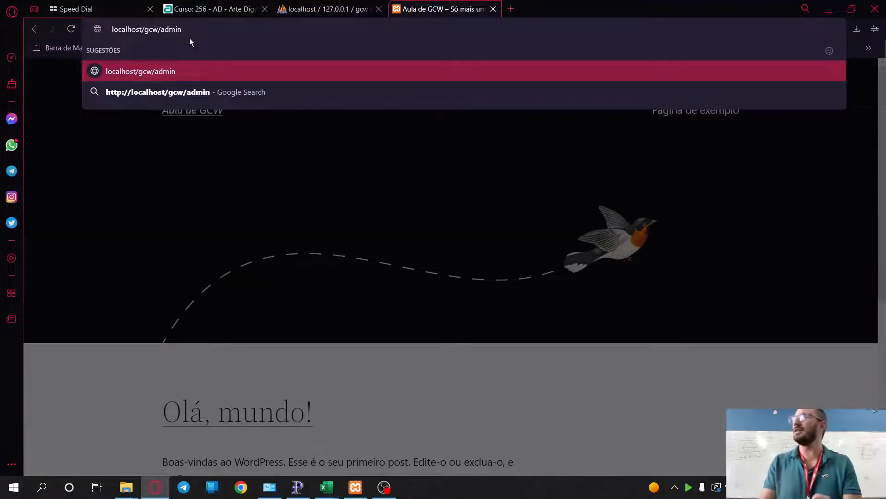
{"action": "key", "text": "Return"}
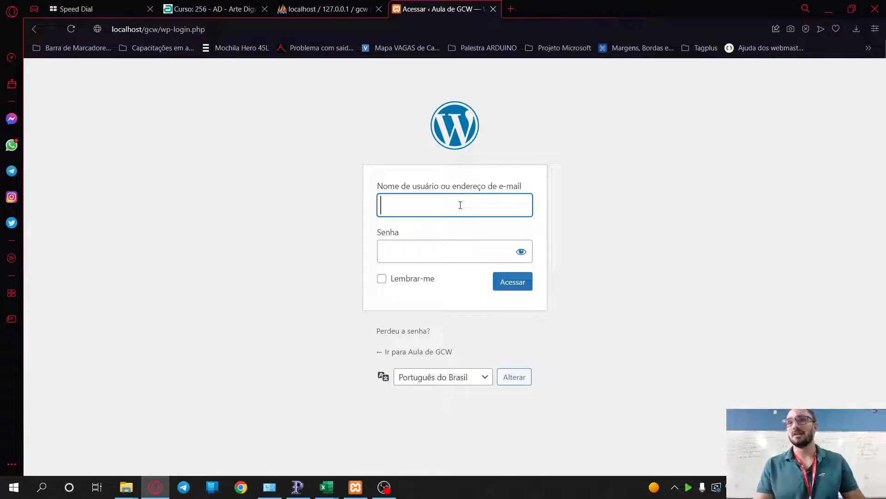
{"action": "type", "text": "admin"}
{"action": "key", "text": "Tab"}
{"action": "type", "text": "12345"}
{"action": "key", "text": "Return"}
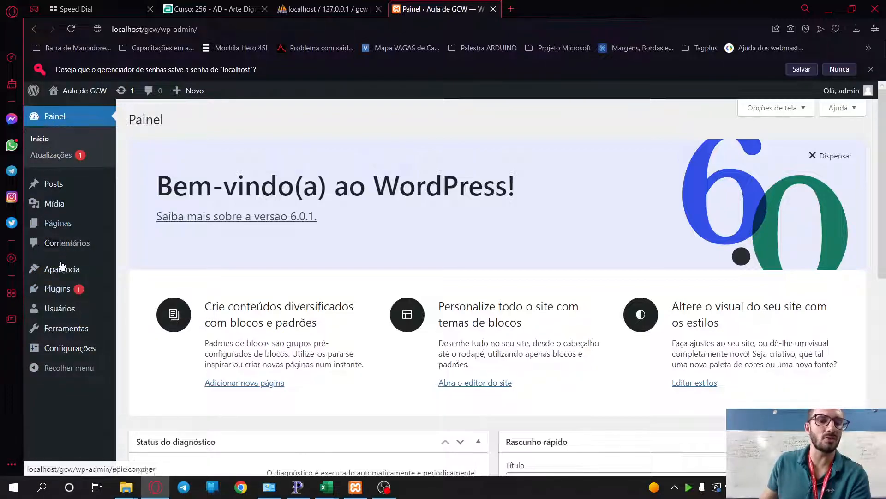
- Open the Atualizações page confirming WordPress 6.0.1 is current
{"action": "left_click", "coordinate": [51, 156]}
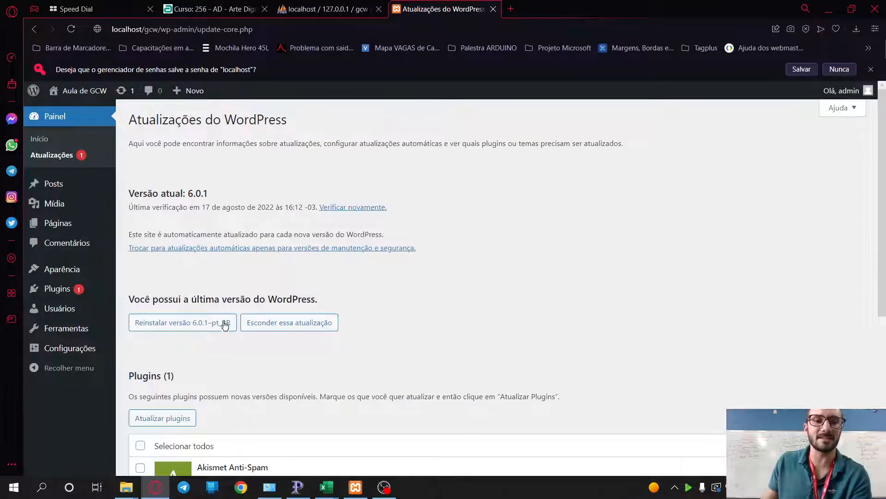
{"action": "scroll", "coordinate": [255, 338], "scroll_direction": "down", "scroll_amount": 1}
{"action": "scroll", "coordinate": [255, 339], "scroll_direction": "down", "scroll_amount": 2}
{"action": "scroll", "coordinate": [268, 307], "scroll_direction": "up", "scroll_amount": 4}
{"action": "left_click", "coordinate": [384, 487]}
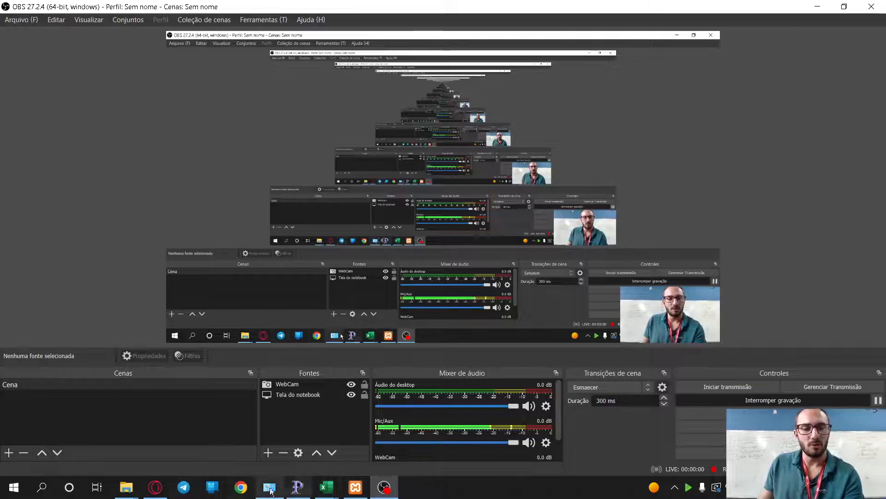
- Return to the browser showing the WordPress updates page with the pending Akismet update
{"action": "left_click", "coordinate": [155, 487]}
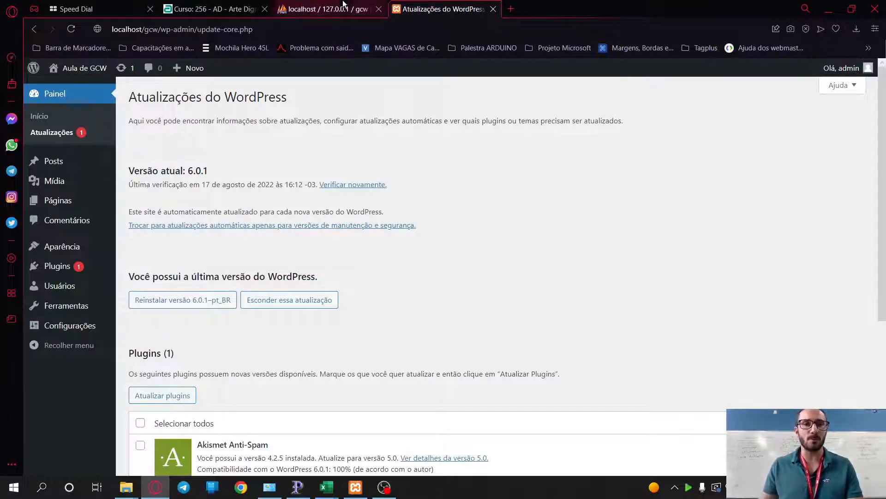
- Open the gcw database in phpMyAdmin, point out its 12 gcw_ tables, and start a new table name
{"action": "left_click", "coordinate": [305, 10]}
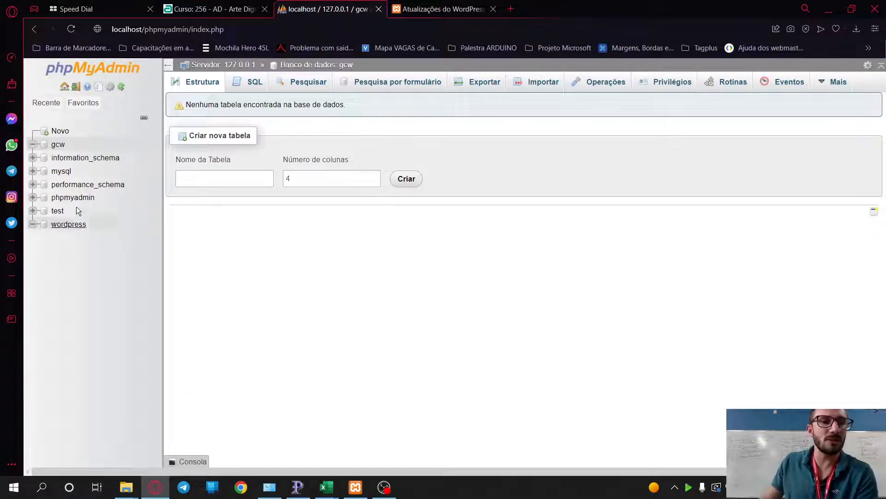
{"action": "left_click", "coordinate": [59, 145]}
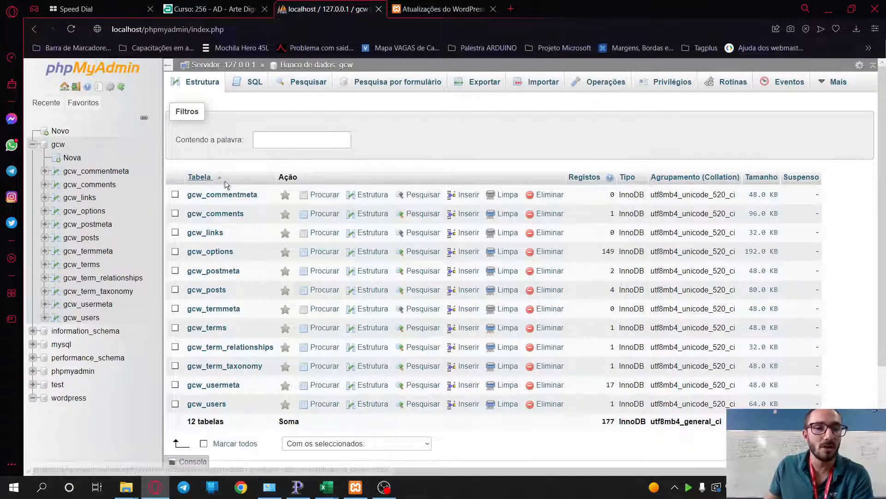
{"action": "scroll", "coordinate": [451, 160], "scroll_direction": "down", "scroll_amount": 1}
{"action": "scroll", "coordinate": [452, 160], "scroll_direction": "up", "scroll_amount": 1}
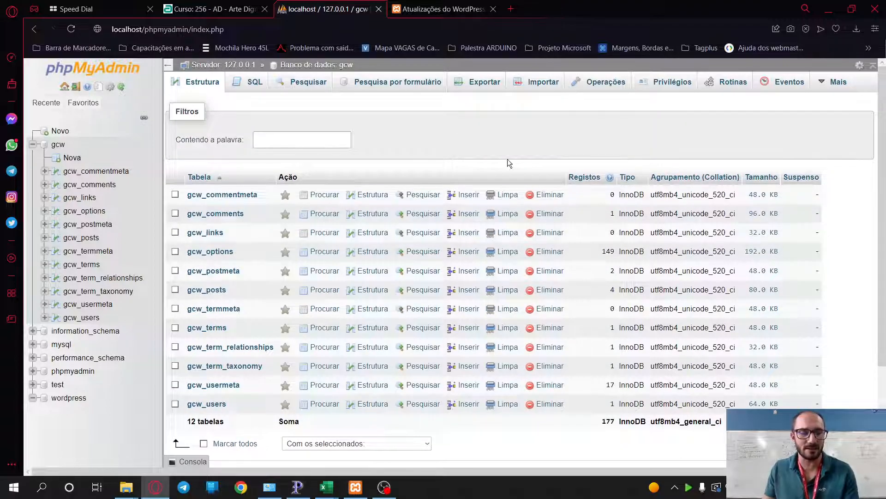
{"action": "mouse_move", "coordinate": [171, 181]}
{"action": "left_mouse_down"}
{"action": "mouse_move", "coordinate": [203, 300]}
{"action": "mouse_move", "coordinate": [205, 418]}
{"action": "left_mouse_up"}
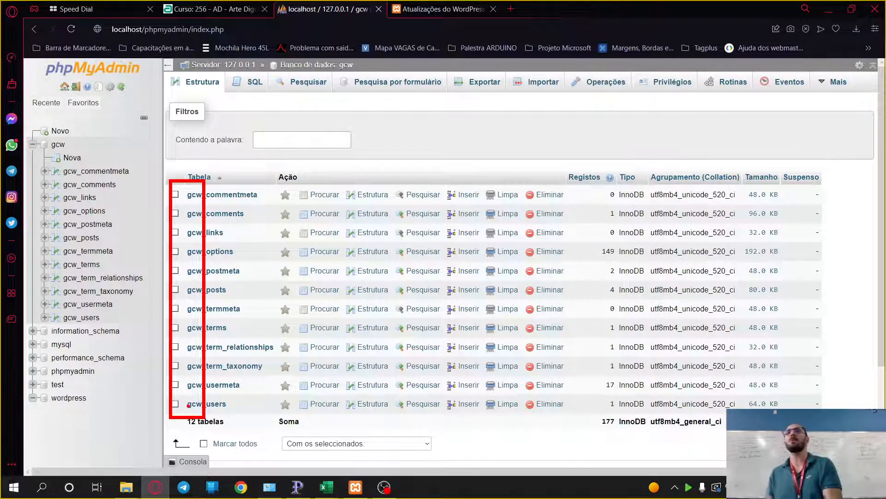
{"action": "key", "text": "Escape"}
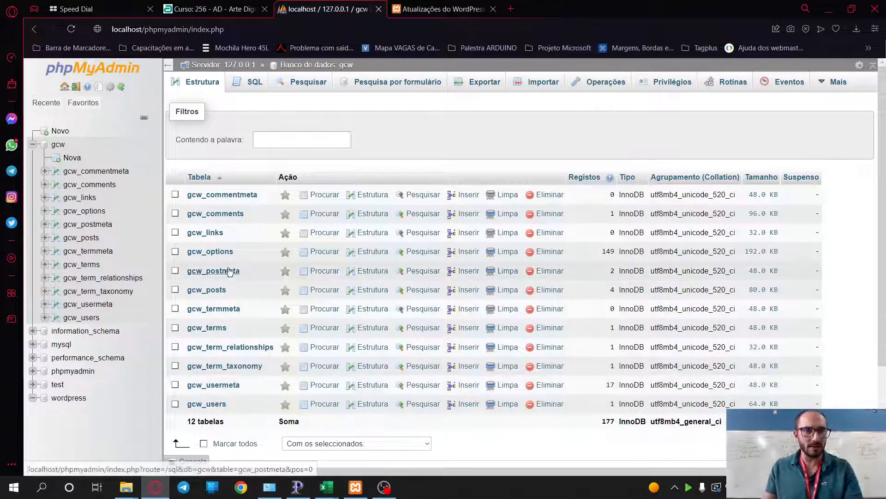
{"action": "scroll", "coordinate": [276, 290], "scroll_direction": "down", "scroll_amount": 2}
{"action": "scroll", "coordinate": [276, 290], "scroll_direction": "down", "scroll_amount": 1}
{"action": "left_click", "coordinate": [253, 427]}
- Create table TabeladoSanto and name its first column codigo
{"action": "type", "text": "TabeladoSanto"}
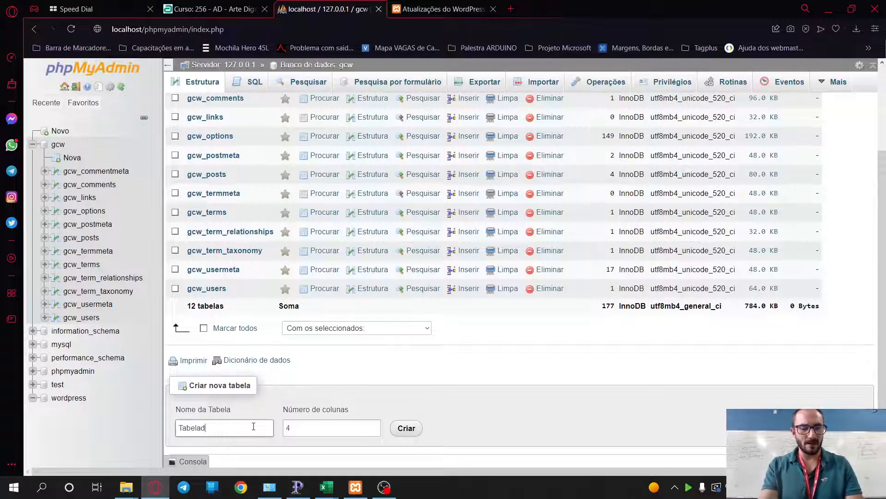
{"action": "key", "text": "ctrl+a"}
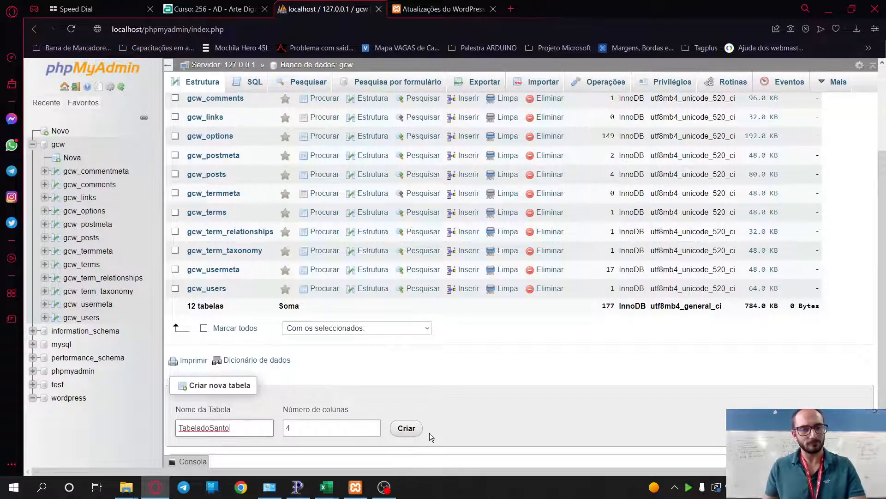
{"action": "left_click", "coordinate": [407, 427]}
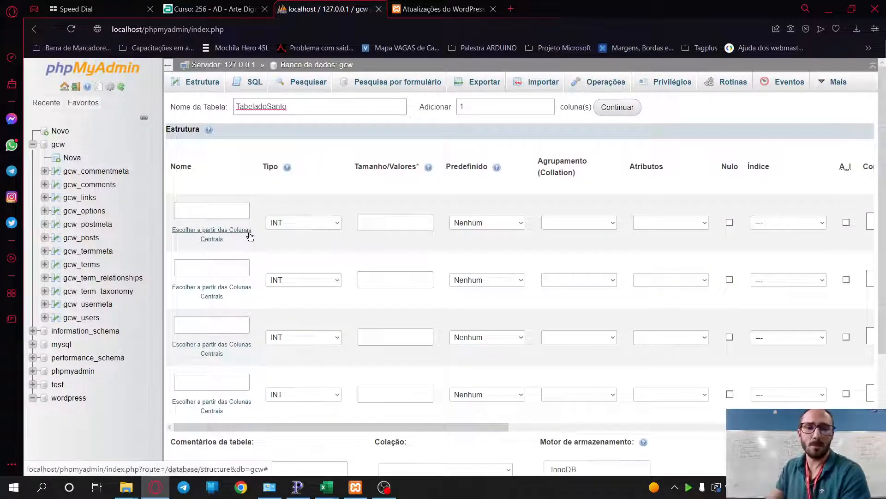
{"action": "left_click", "coordinate": [195, 208]}
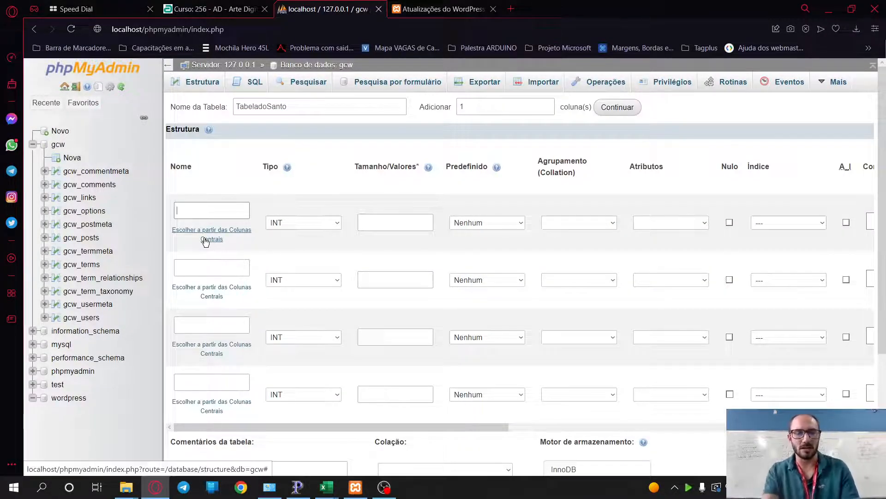
{"action": "type", "text": "codigo"}
{"action": "key", "text": "Tab"}
- Add a second column Nome of type VARCHAR with length 30 and save the table
{"action": "left_click", "coordinate": [198, 268]}
{"action": "type", "text": "Nome"}
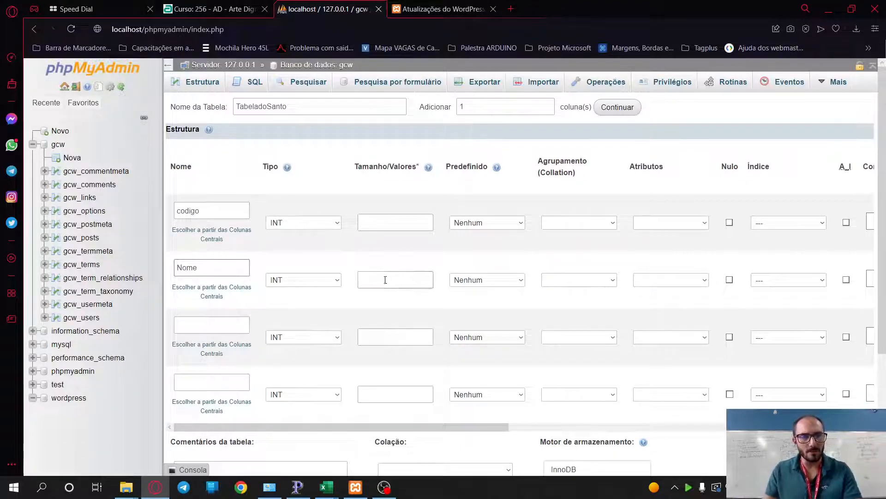
{"action": "left_click", "coordinate": [323, 280]}
{"action": "left_click", "coordinate": [318, 301]}
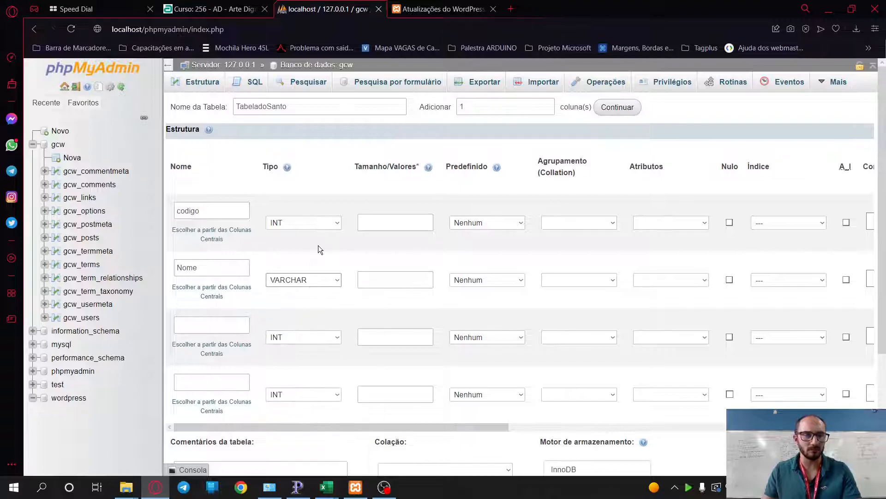
{"action": "scroll", "coordinate": [317, 251], "scroll_direction": "down", "scroll_amount": 3}
{"action": "left_click", "coordinate": [273, 431]}
{"action": "left_click", "coordinate": [572, 88]}
{"action": "scroll", "coordinate": [354, 259], "scroll_direction": "up", "scroll_amount": 3}
{"action": "left_click", "coordinate": [378, 280]}
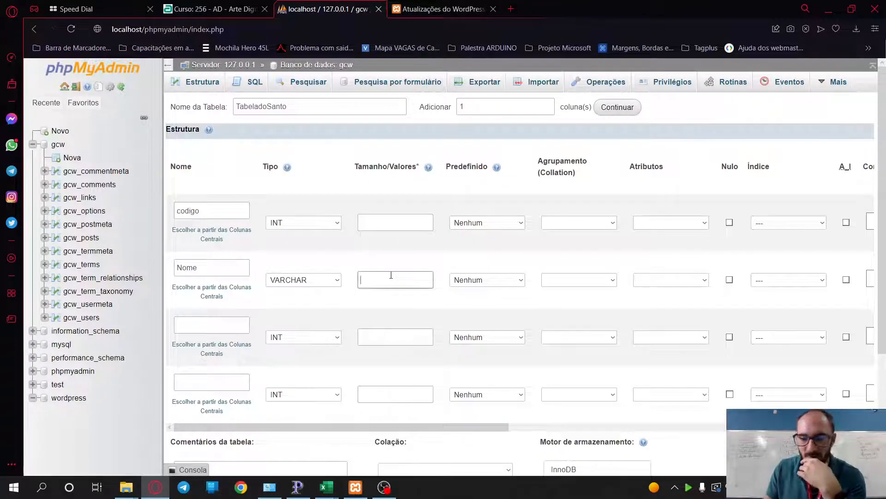
{"action": "type", "text": "30"}
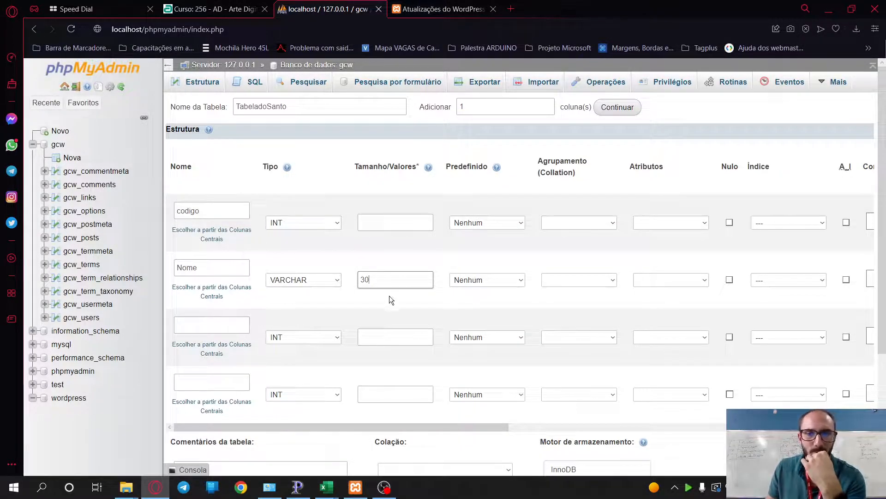
{"action": "scroll", "coordinate": [393, 298], "scroll_direction": "down", "scroll_amount": 4}
{"action": "left_click", "coordinate": [271, 430]}
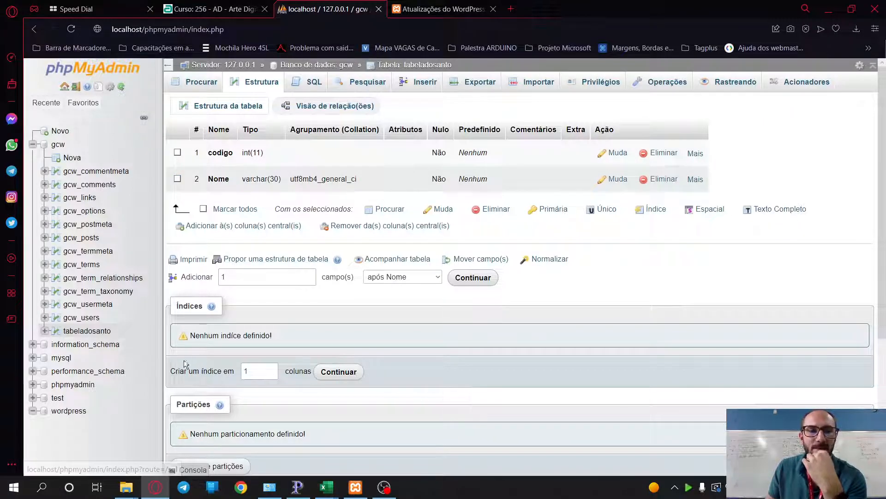
- Reopen the gcw table list to see 13 tables, including the empty tabeladosanto
{"action": "left_click", "coordinate": [58, 144]}
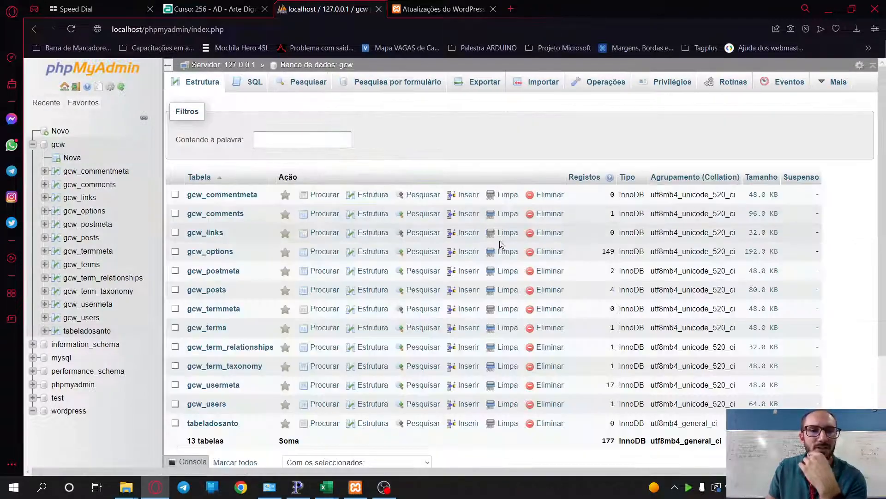
{"action": "scroll", "coordinate": [501, 245], "scroll_direction": "down", "scroll_amount": 2}
{"action": "scroll", "coordinate": [199, 164], "scroll_direction": "up", "scroll_amount": 1}
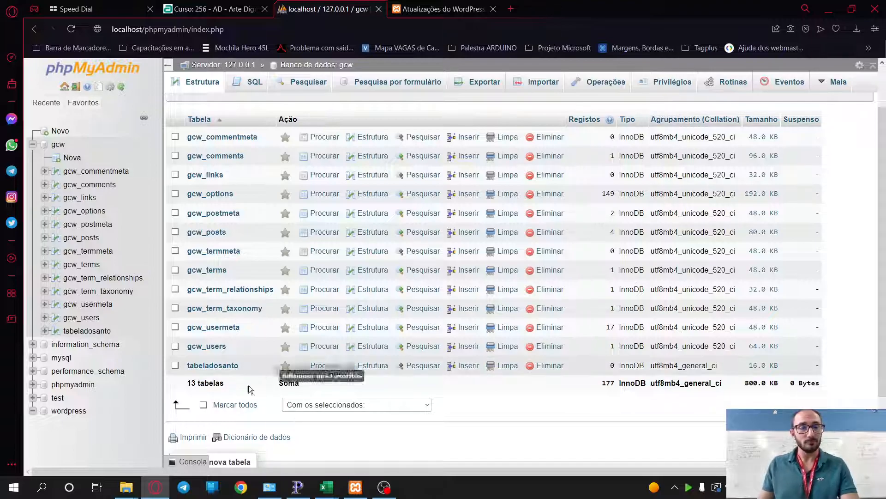
- Drop the tabeladosanto table with the DROP TABLE confirmation and refresh the gcw table list
{"action": "left_click", "coordinate": [175, 364]}
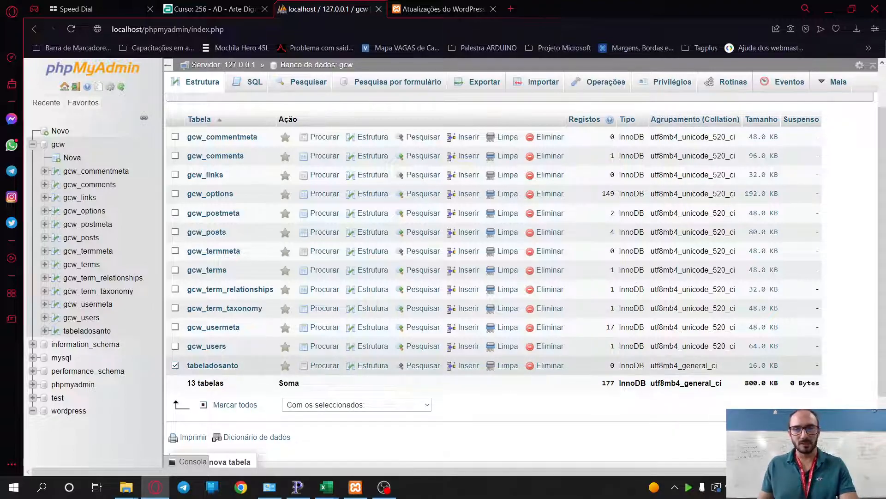
{"action": "left_click", "coordinate": [548, 365]}
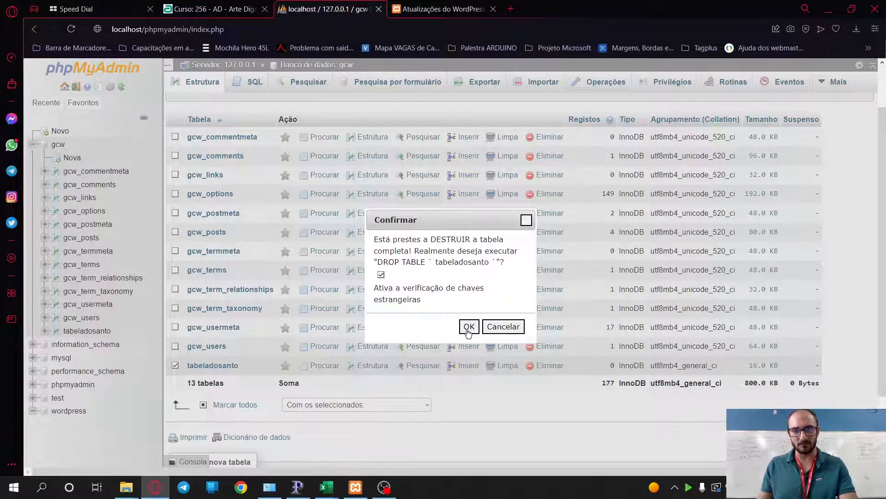
{"action": "left_click", "coordinate": [468, 329]}
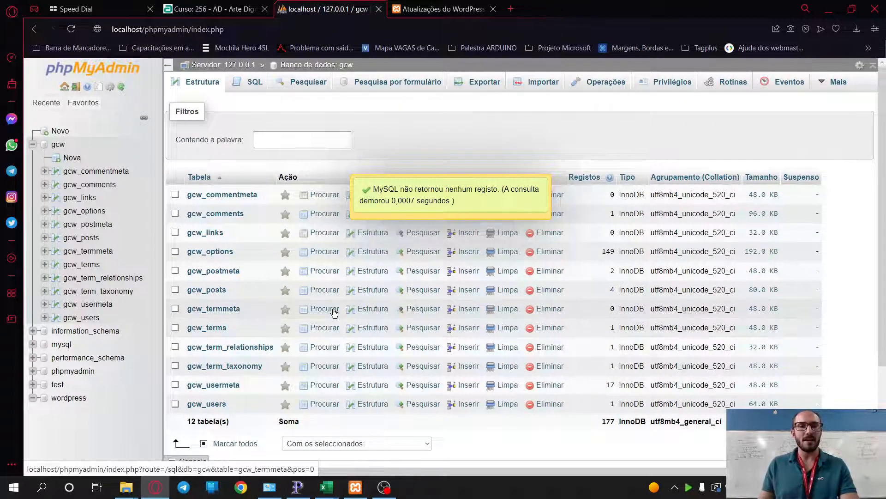
{"action": "left_click", "coordinate": [57, 145]}
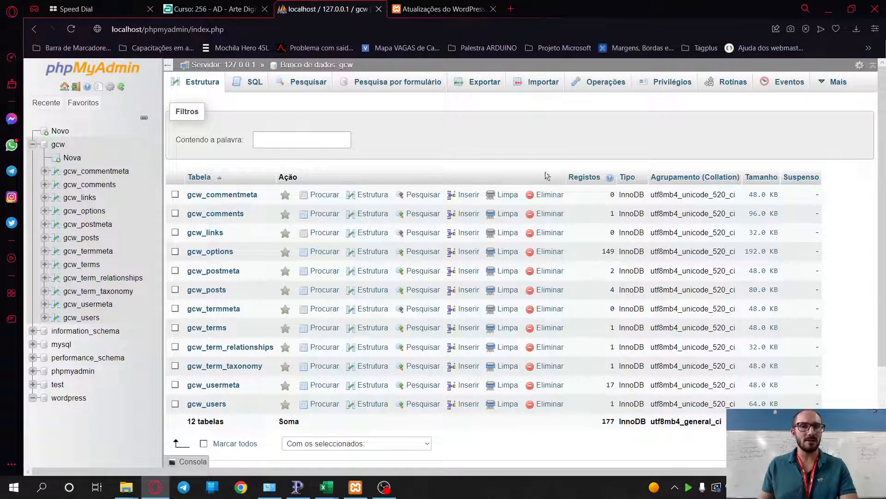
- Open the gcw export page and look at the custom options before returning to Quick
{"action": "left_click", "coordinate": [475, 88]}
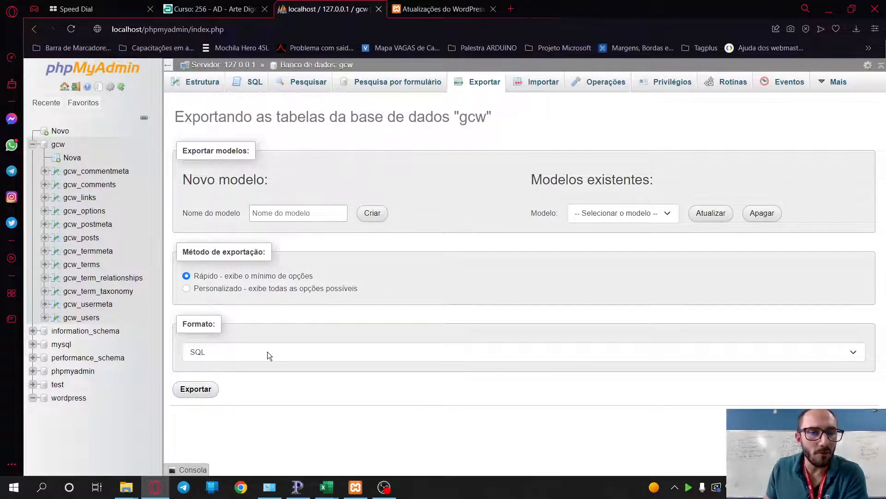
{"action": "left_click", "coordinate": [237, 290]}
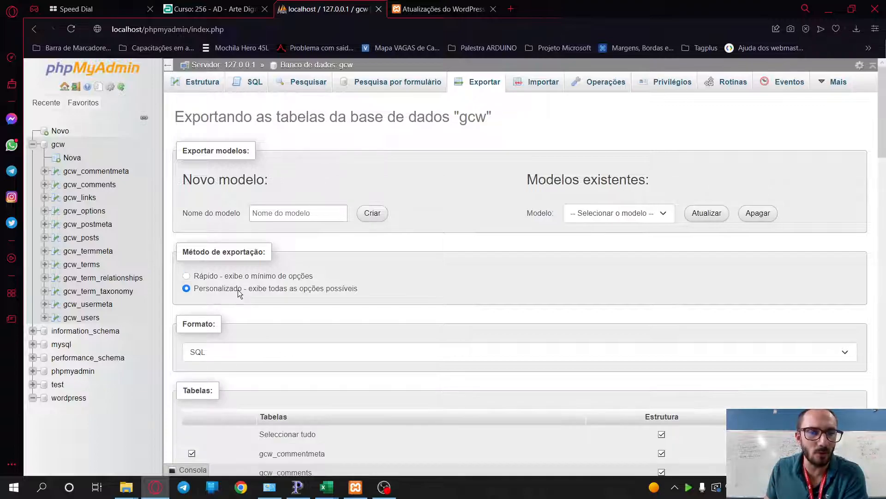
{"action": "scroll", "coordinate": [312, 280], "scroll_direction": "down", "scroll_amount": 4}
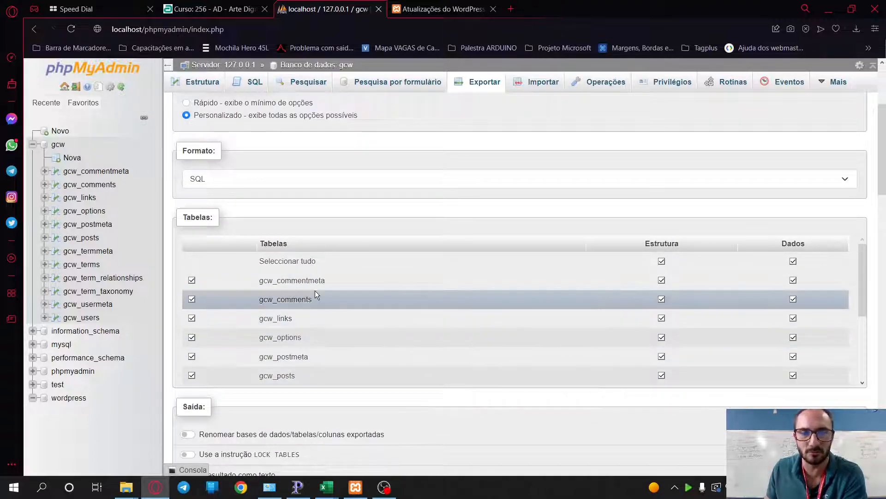
{"action": "scroll", "coordinate": [315, 290], "scroll_direction": "up", "scroll_amount": 3}
{"action": "left_click", "coordinate": [211, 216]}
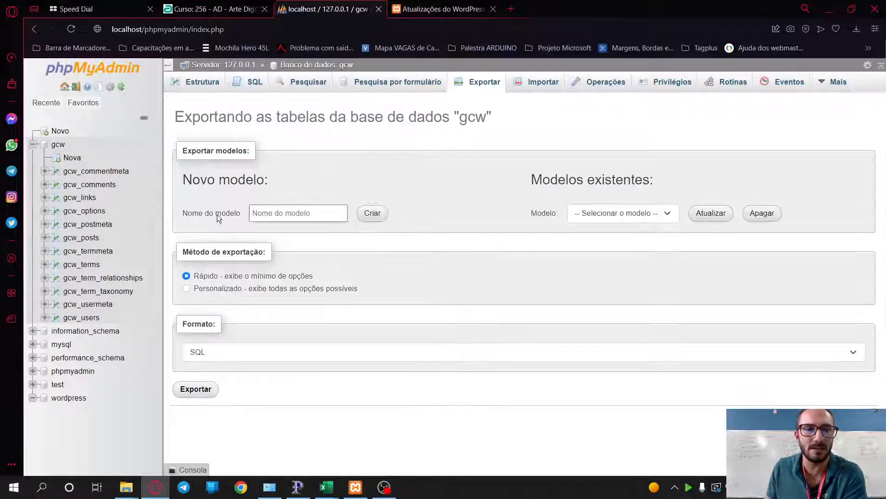
- Create the export template Bk_GCW-17-08-22 and load it
{"action": "left_click", "coordinate": [287, 218]}
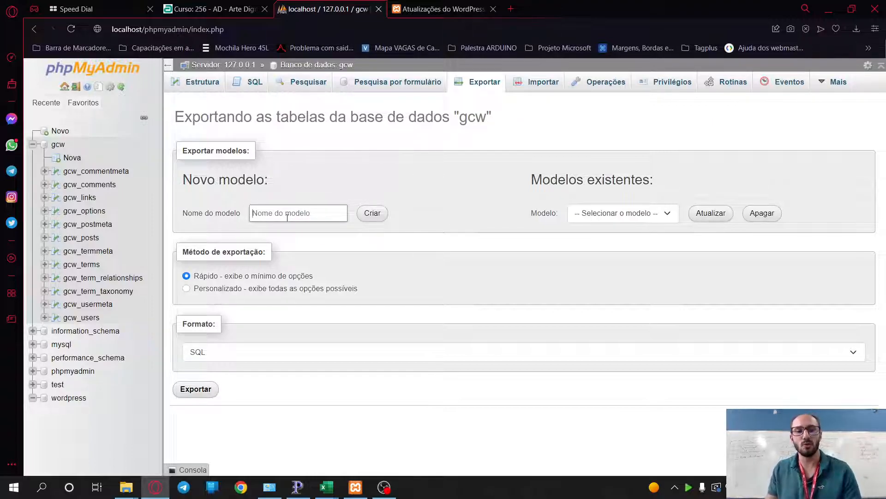
{"action": "type", "text": "Bk_GCW"}
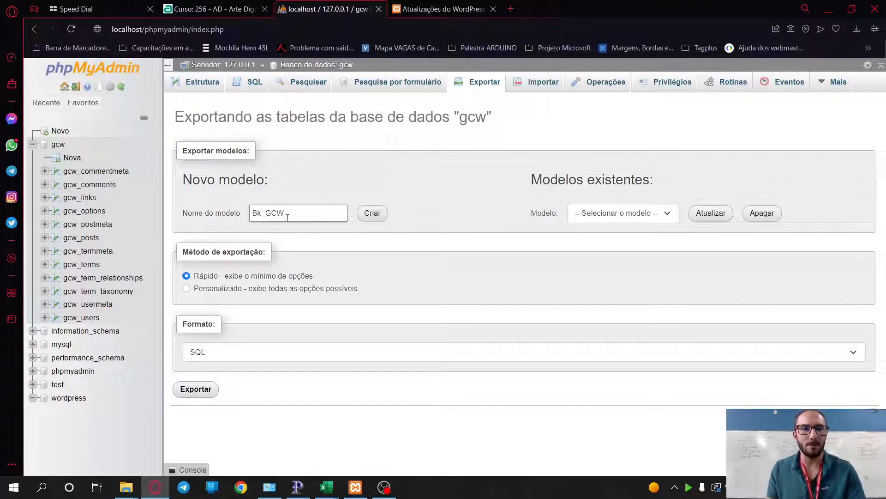
{"action": "type", "text": "-17*08*22"}
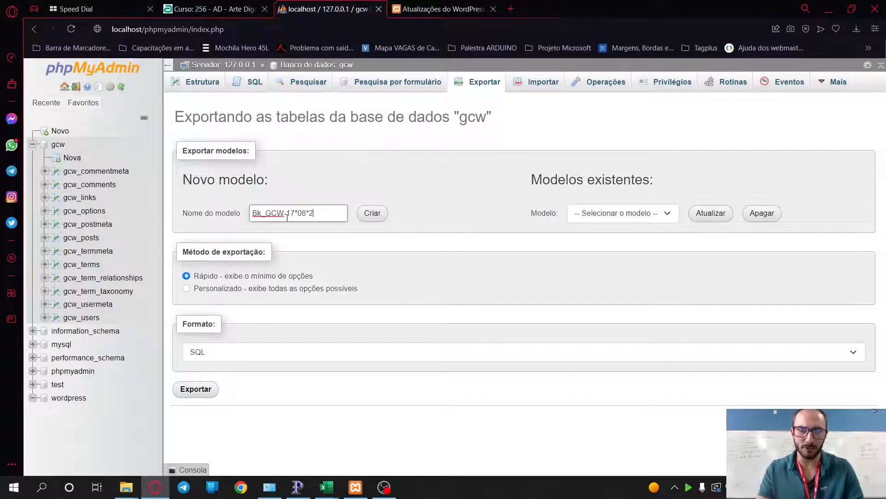
{"action": "key", "text": "BackSpace"}
{"action": "key", "text": "BackSpace"}
{"action": "key", "text": "BackSpace"}
{"action": "key", "text": "BackSpace"}
{"action": "key", "text": "BackSpace"}
{"action": "key", "text": "BackSpace"}
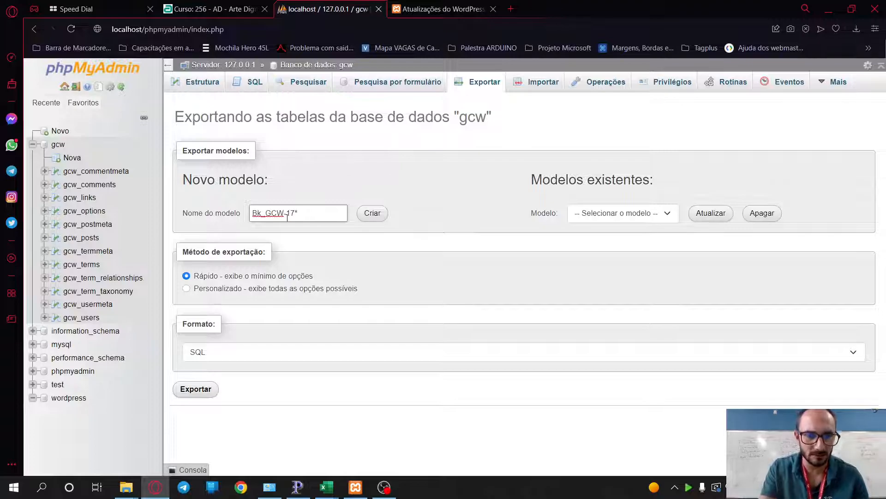
{"action": "type", "text": "-08-22"}
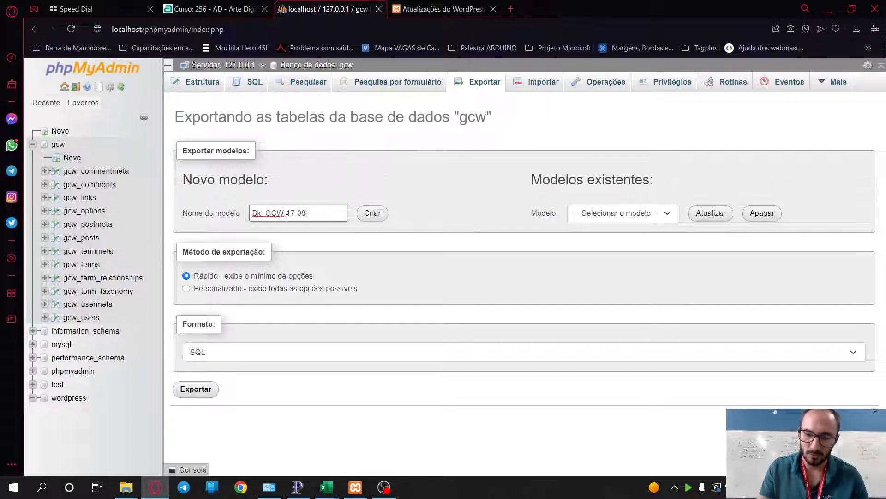
{"action": "left_click", "coordinate": [649, 208]}
{"action": "left_click", "coordinate": [630, 213]}
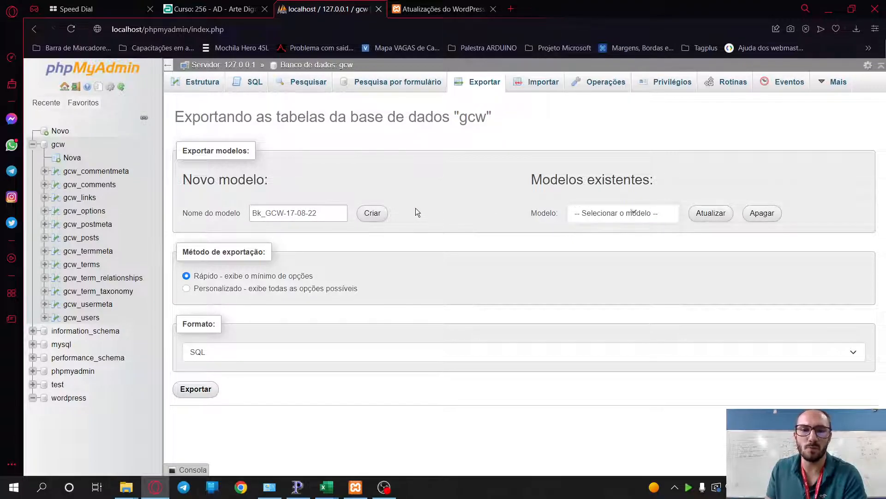
{"action": "left_click", "coordinate": [370, 215]}
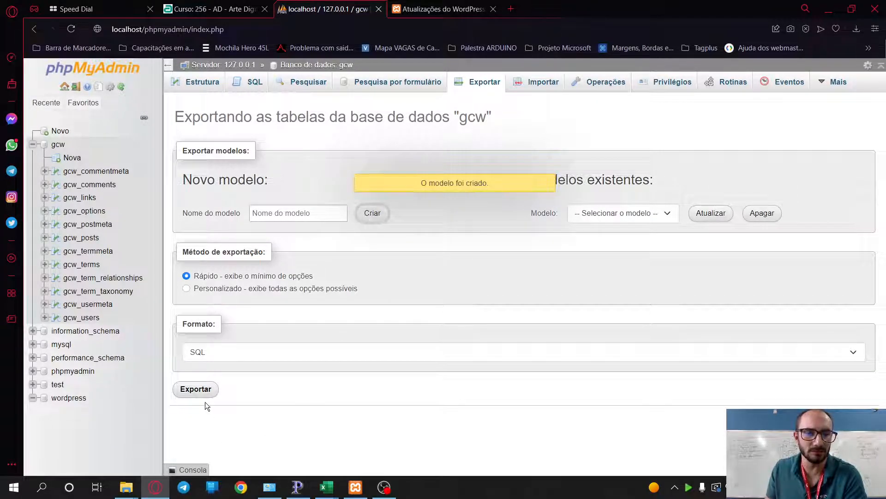
{"action": "left_click", "coordinate": [585, 216]}
{"action": "left_click", "coordinate": [606, 235]}
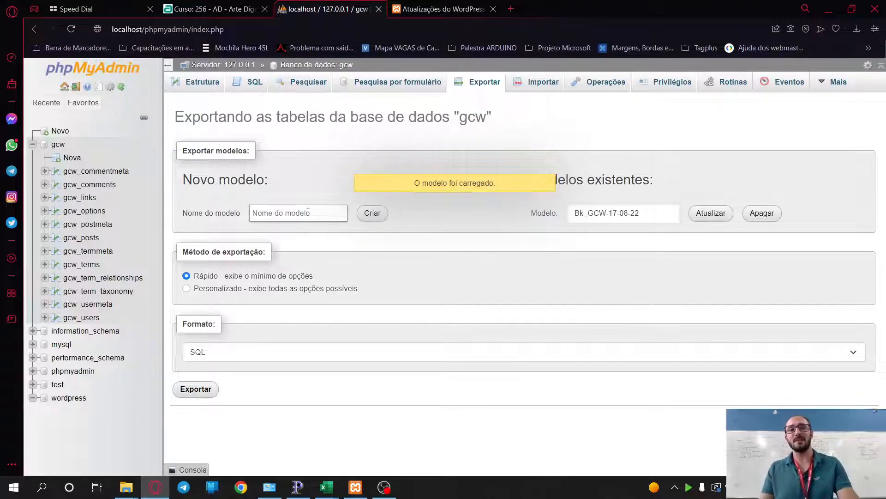
- Run a Quick SQL export of the gcw database
{"action": "left_click", "coordinate": [209, 290]}
{"action": "left_click", "coordinate": [645, 212]}
{"action": "left_click", "coordinate": [476, 193]}
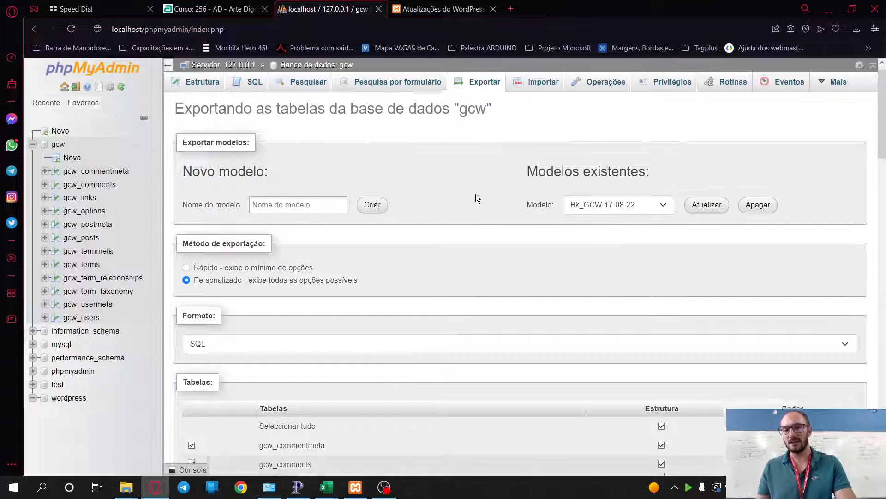
{"action": "scroll", "coordinate": [203, 301], "scroll_direction": "down", "scroll_amount": 4}
{"action": "scroll", "coordinate": [218, 244], "scroll_direction": "up", "scroll_amount": 3}
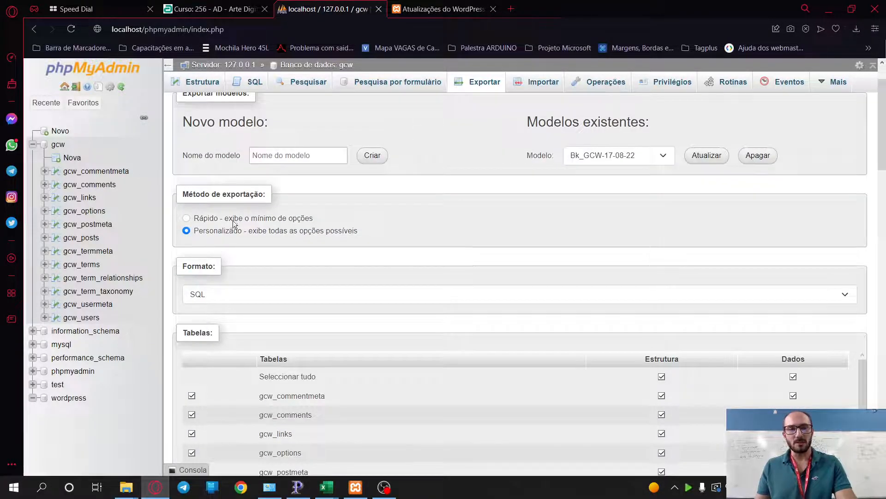
{"action": "left_click", "coordinate": [233, 221]}
{"action": "left_click", "coordinate": [198, 390]}
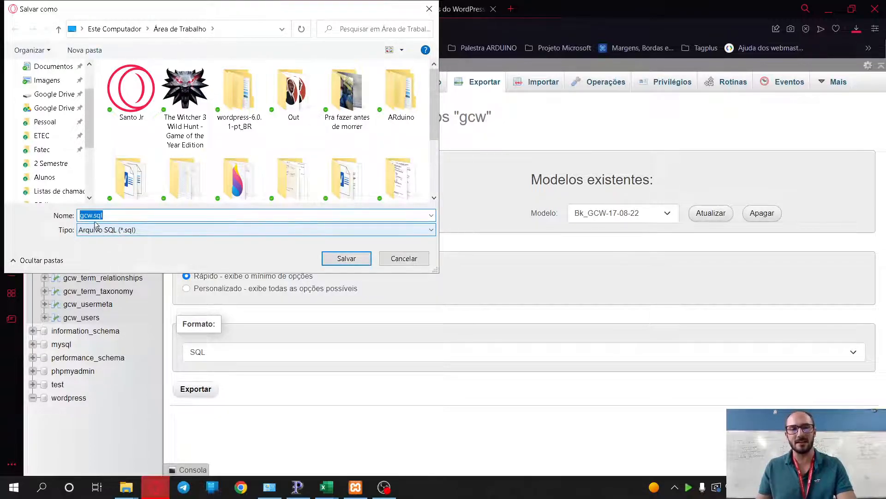
{"action": "left_click", "coordinate": [109, 216]}
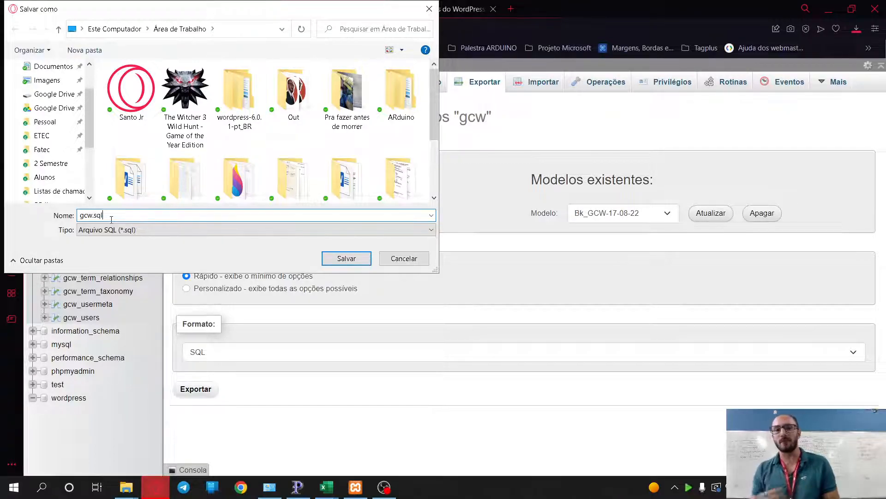
{"action": "left_click", "coordinate": [411, 259]}
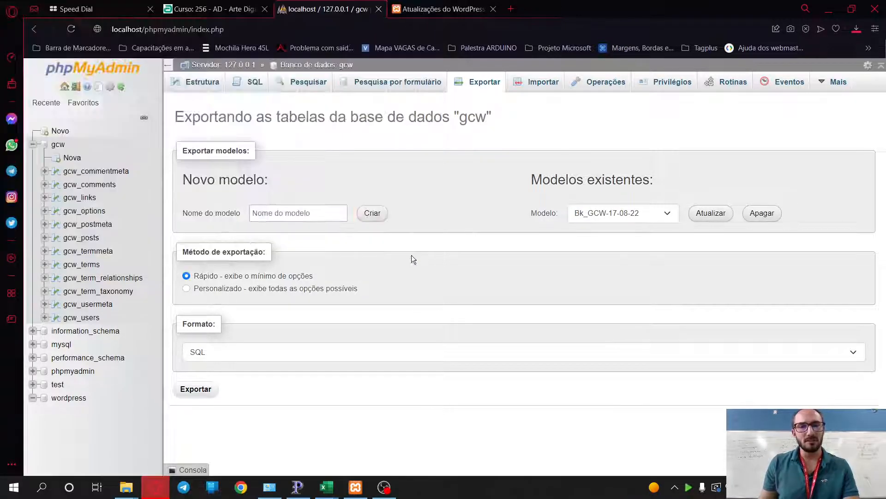
{"action": "left_click", "coordinate": [206, 390]}
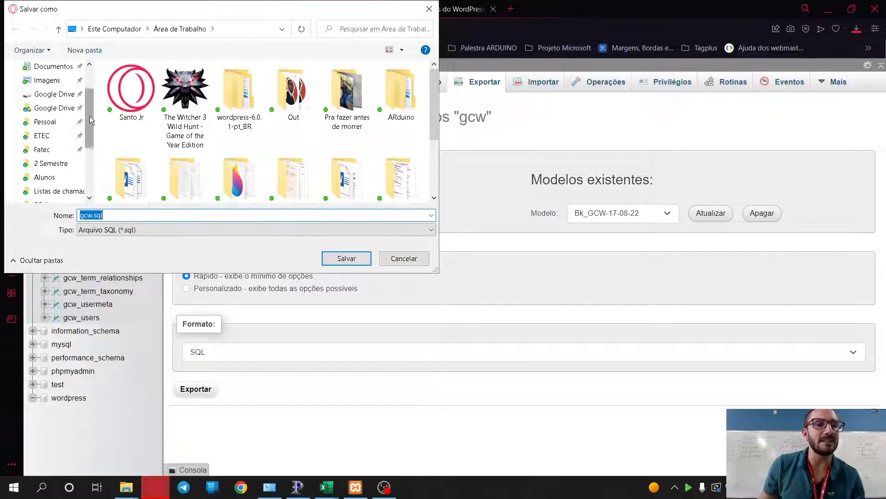
- In the save dialog, go to c:\xampp\htdocs\gcw\ and create and open a Bk_BD folder
{"action": "scroll", "coordinate": [91, 120], "scroll_direction": "down", "scroll_amount": 1}
{"action": "scroll", "coordinate": [50, 146], "scroll_direction": "up", "scroll_amount": 1}
{"action": "scroll", "coordinate": [50, 145], "scroll_direction": "up", "scroll_amount": 3}
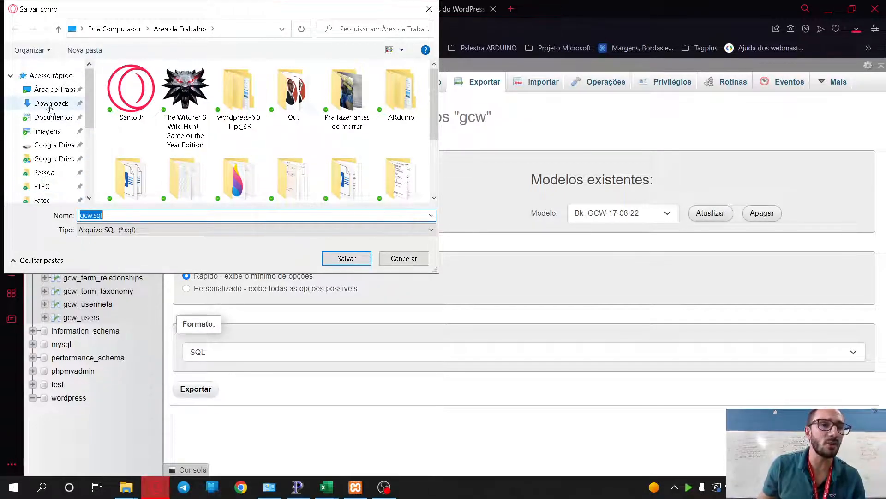
{"action": "left_click", "coordinate": [259, 32]}
{"action": "type", "text": "c:\\"}
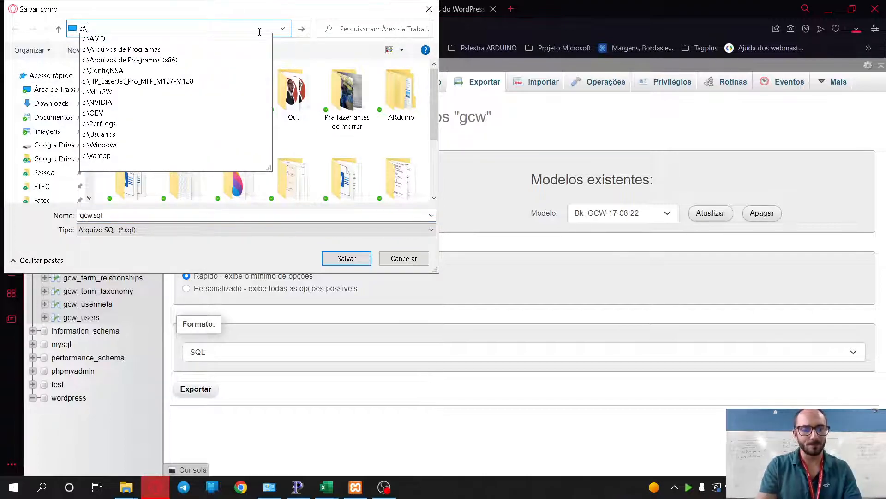
{"action": "type", "text": "xampp\\"}
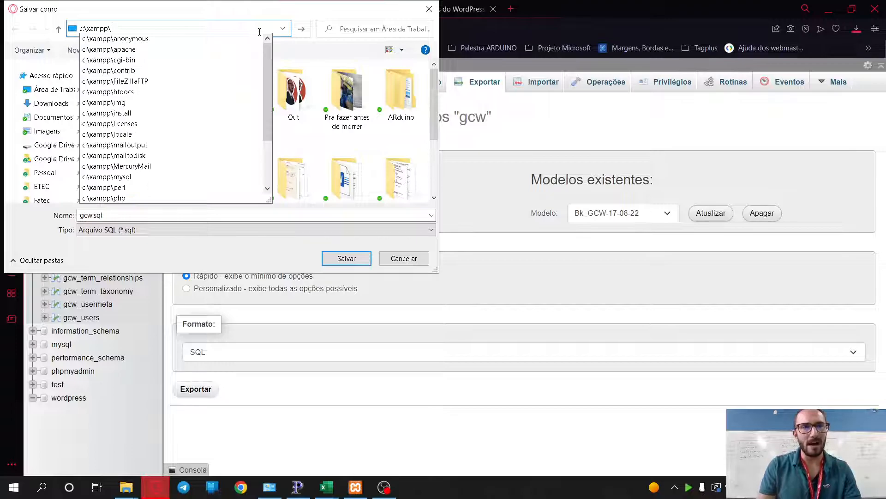
{"action": "type", "text": "htdocs\\"}
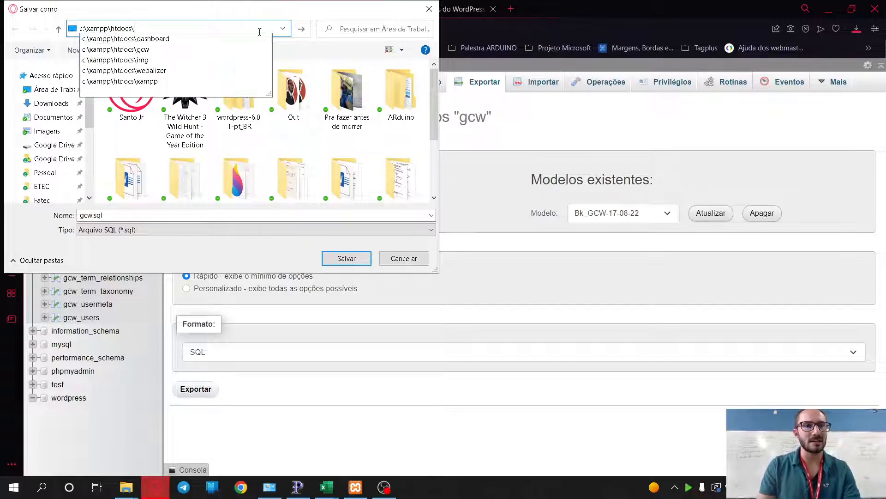
{"action": "type", "text": "gcw\\"}
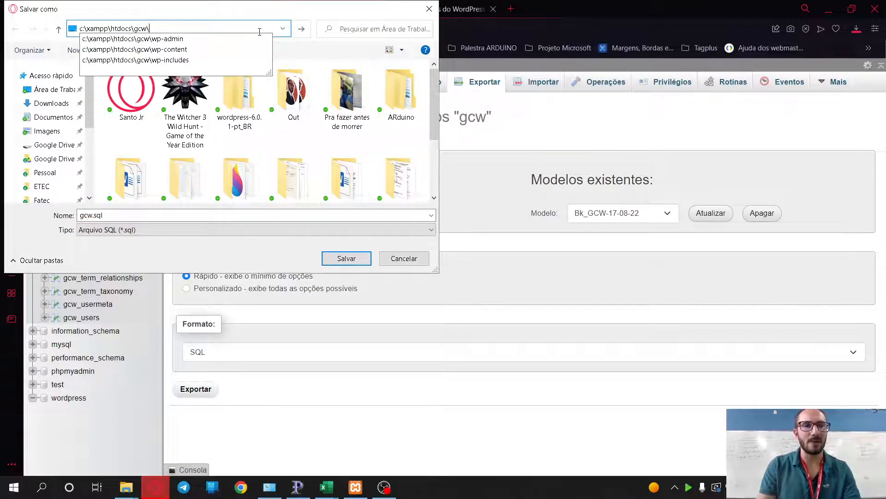
{"action": "key", "text": "Return"}
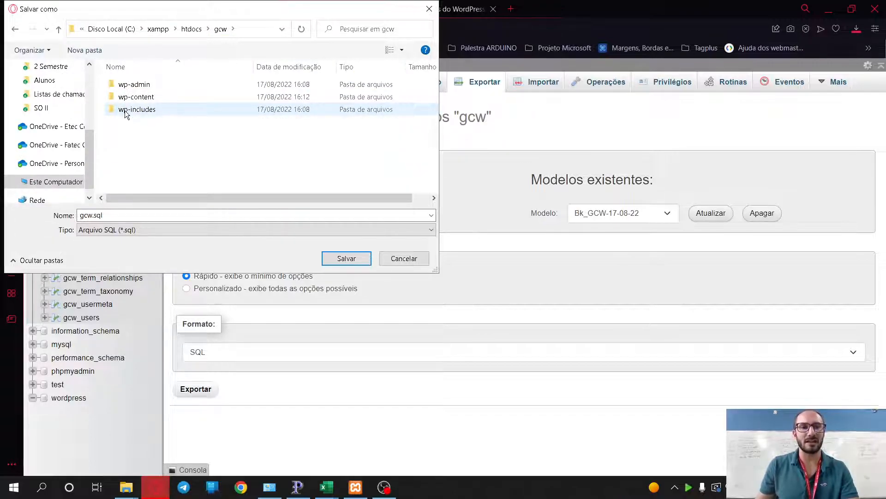
{"action": "left_click", "coordinate": [89, 54]}
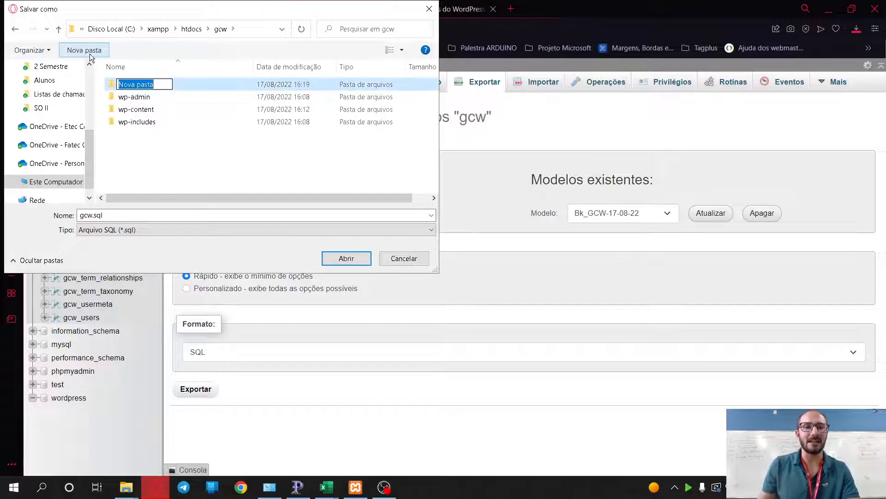
{"action": "type", "text": "Bk_BD"}
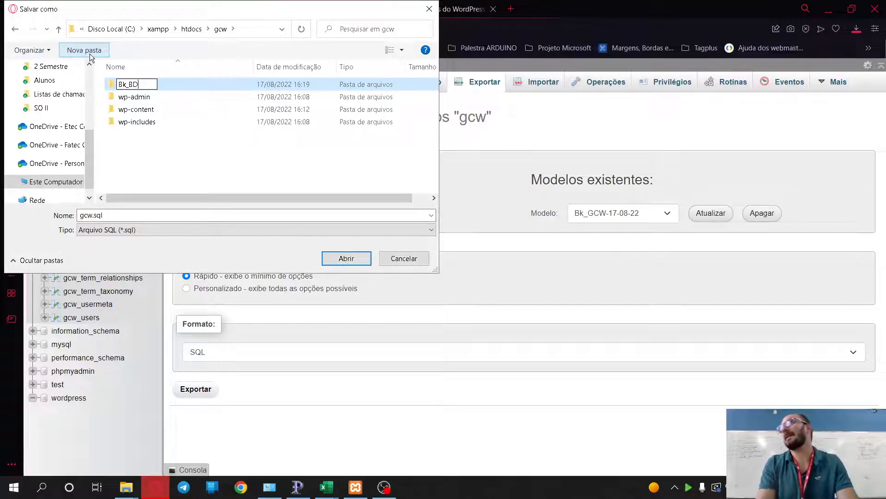
{"action": "key", "text": "Return"}
{"action": "key", "text": "Return"}
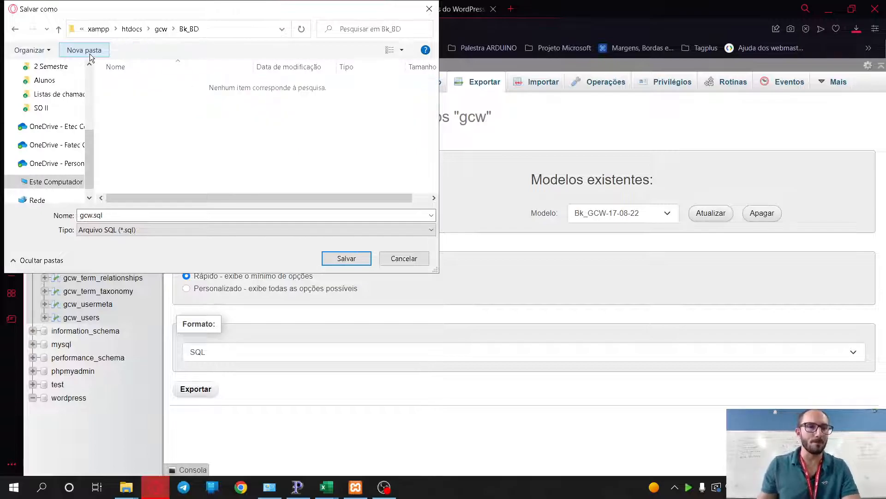
- Rename the export file to gcw-17-08-22 and save it
{"action": "left_click", "coordinate": [92, 214]}
{"action": "left_click_drag", "start_coordinate": [92, 215], "coordinate": [106, 215]}
{"action": "key", "text": "Delete"}
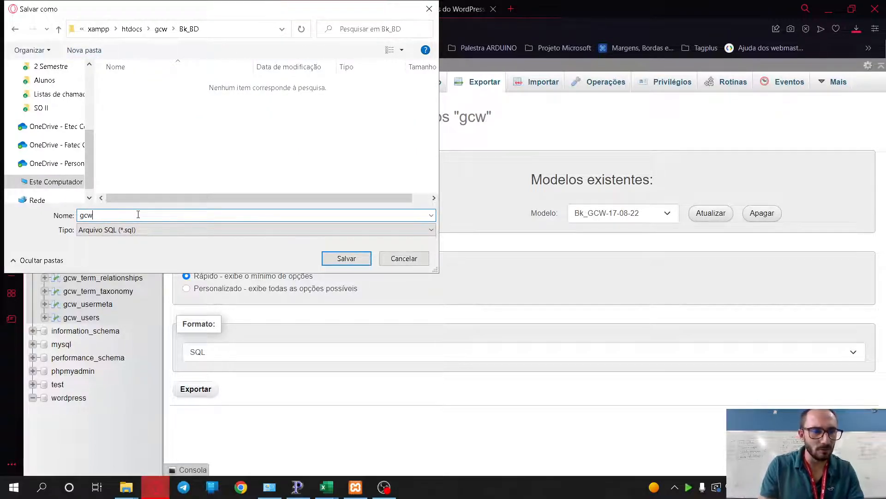
{"action": "type", "text": "-07"}
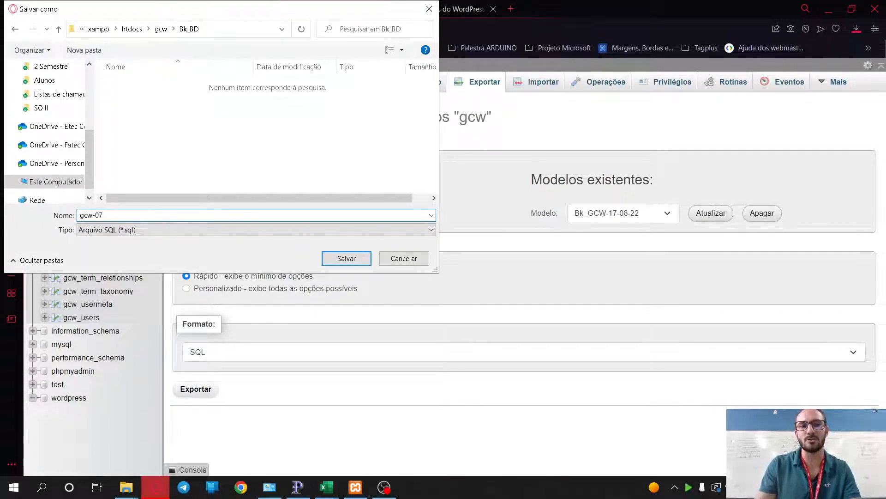
{"action": "key", "text": "BackSpace"}
{"action": "key", "text": "BackSpace"}
{"action": "type", "text": "17"}
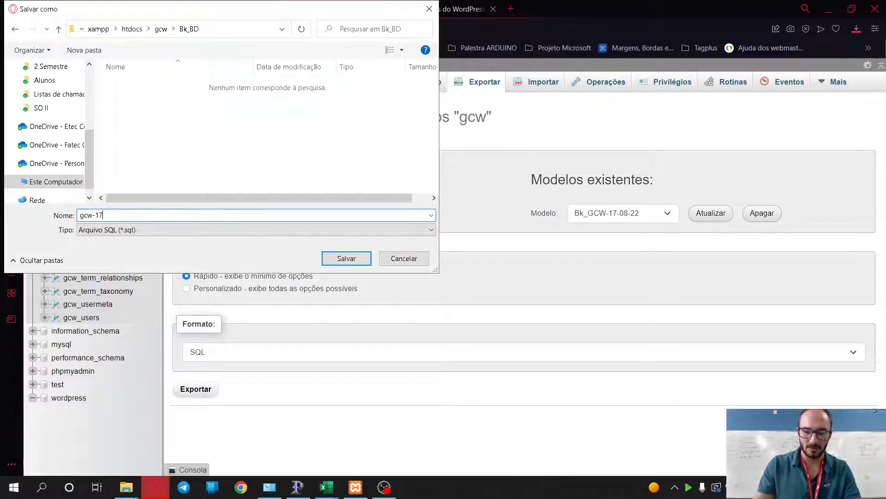
{"action": "type", "text": "-08-22"}
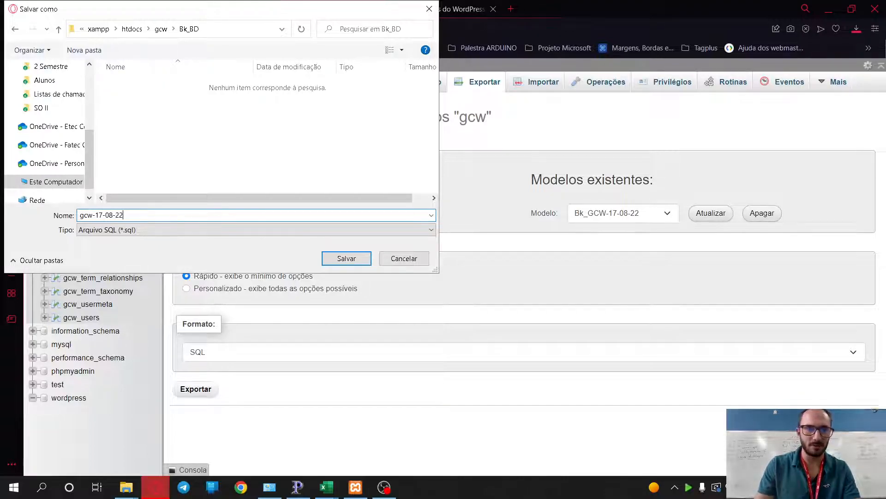
{"action": "key", "text": "Return"}
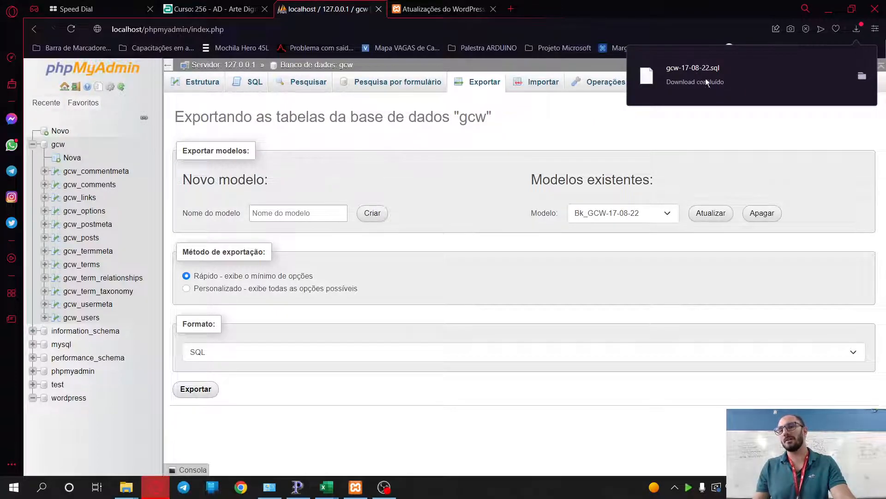
- Open Bk_BD from the download popup to confirm gcw-17-08-22.sql, then go up to htdocs
{"action": "left_click", "coordinate": [860, 77]}
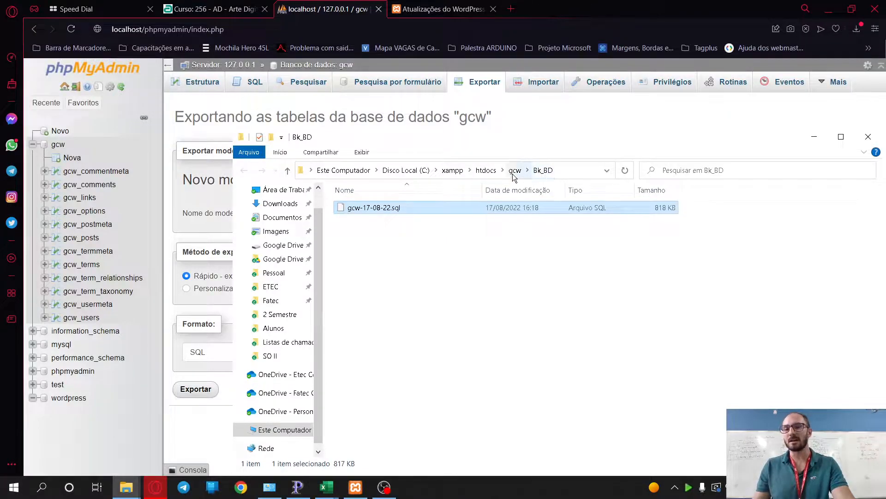
{"action": "left_click", "coordinate": [485, 170]}
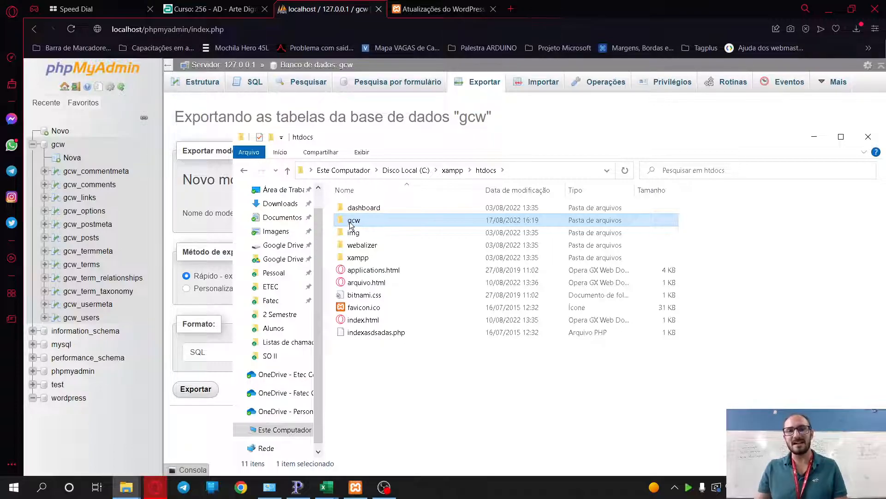
- Compress the gcw folder with 7-Zip into gcw.zip in htdocs and select the new archive
{"action": "right_click", "coordinate": [351, 225]}
{"action": "key", "text": "Escape"}
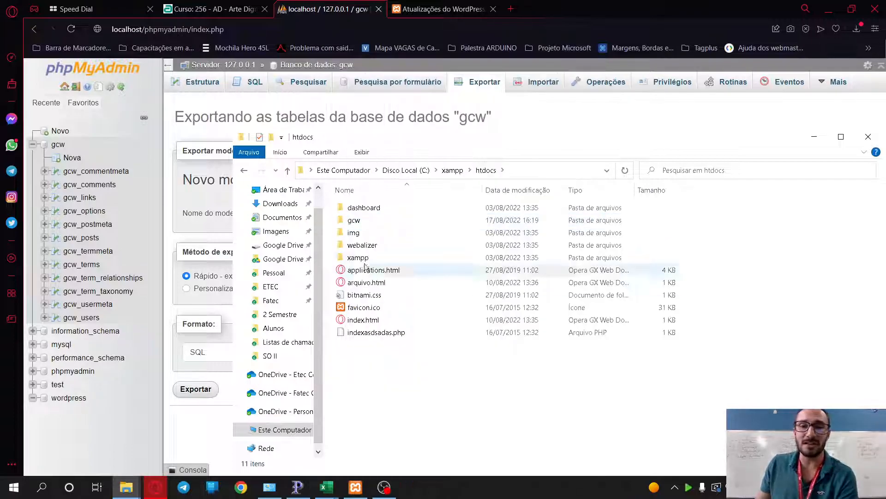
{"action": "right_click", "coordinate": [336, 218]}
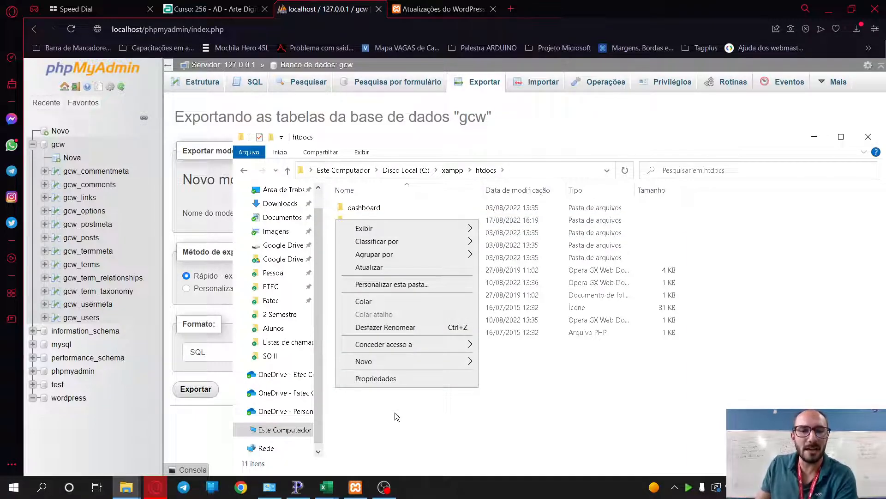
{"action": "left_click", "coordinate": [394, 420]}
{"action": "right_click", "coordinate": [349, 220]}
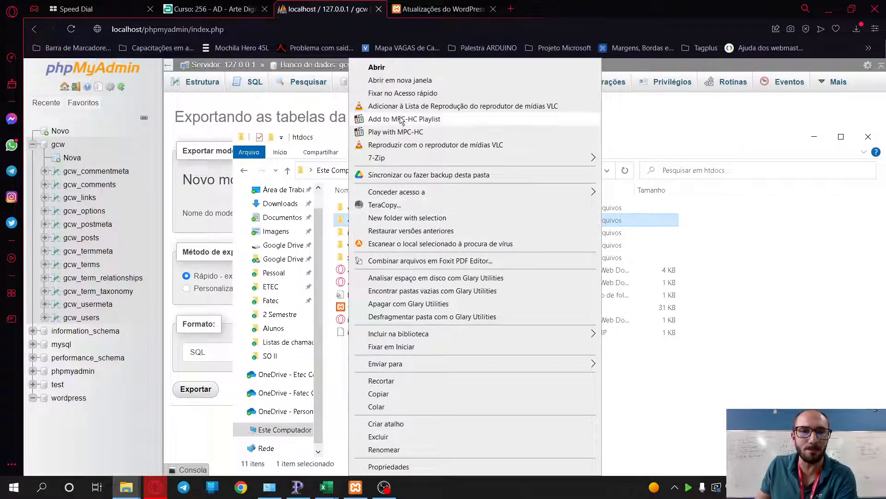
{"action": "mouse_move", "coordinate": [425, 159]}
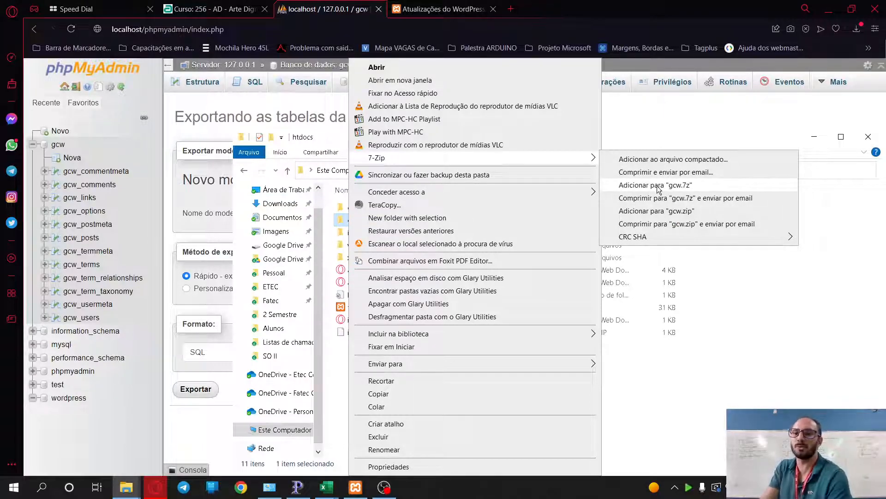
{"action": "left_click", "coordinate": [651, 212]}
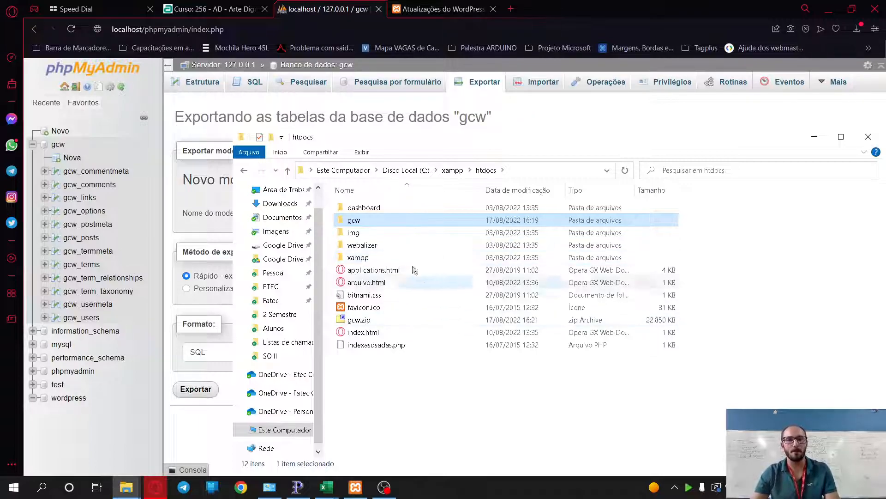
{"action": "left_click", "coordinate": [349, 323]}
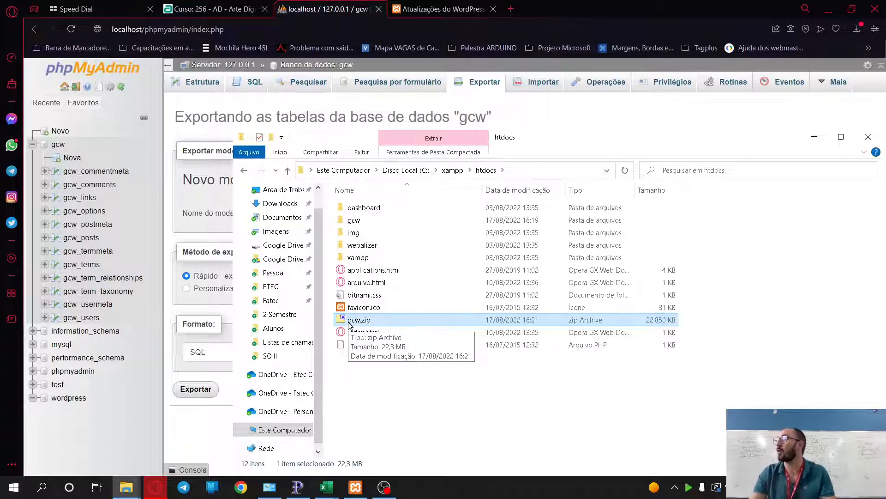
- Open Moodle in a new tab and go to the 256-1-ipi-gcw-22 course's 3º Bimestre section
{"action": "left_click", "coordinate": [518, 9]}
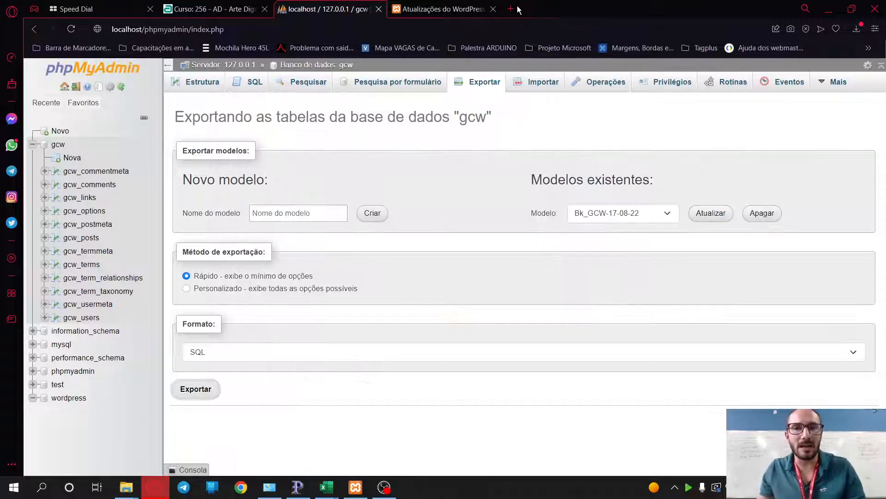
{"action": "left_click", "coordinate": [512, 9]}
{"action": "type", "text": "au"}
{"action": "key", "text": "Return"}
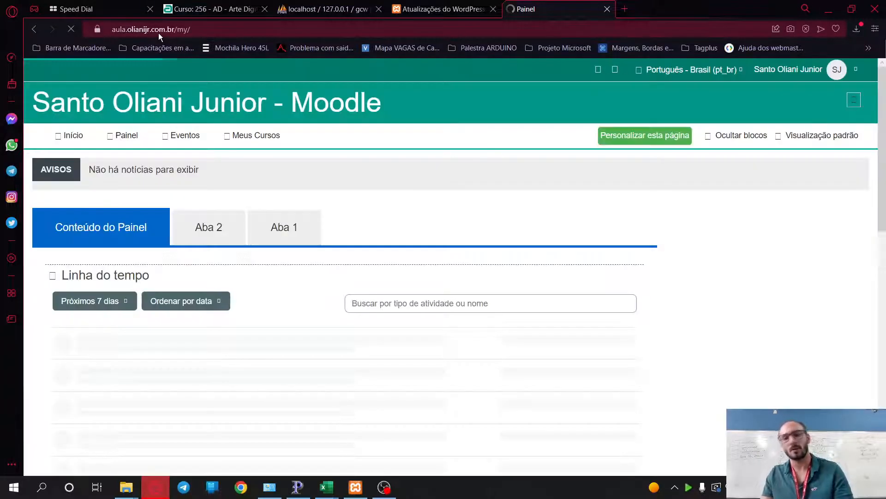
{"action": "left_click", "coordinate": [259, 135]}
{"action": "mouse_move", "coordinate": [267, 158]}
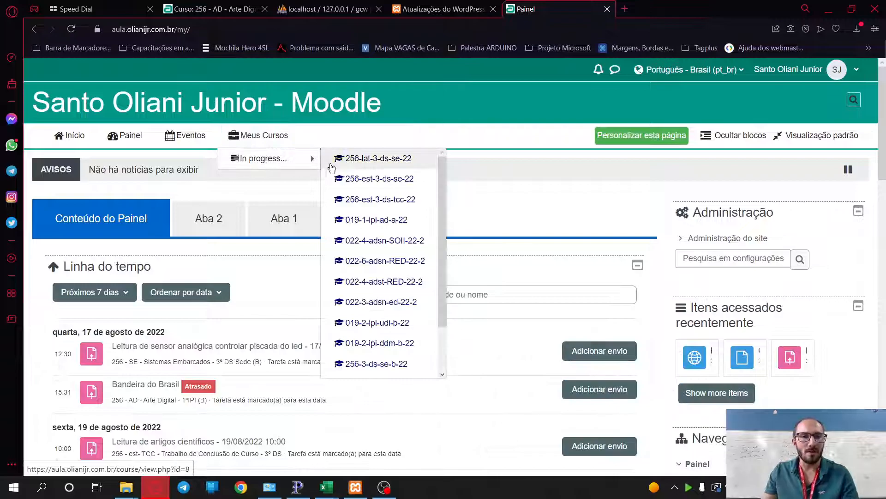
{"action": "left_click", "coordinate": [378, 329]}
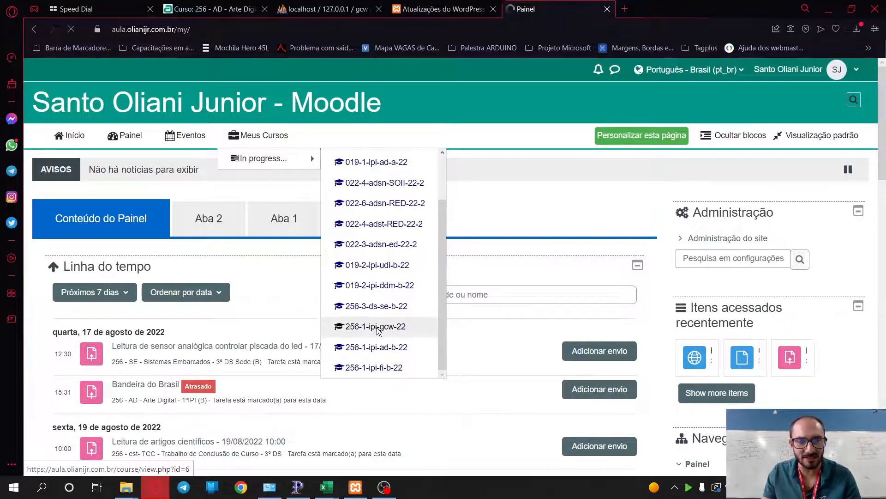
{"action": "scroll", "coordinate": [369, 314], "scroll_direction": "down", "scroll_amount": 15}
{"action": "scroll", "coordinate": [349, 304], "scroll_direction": "up", "scroll_amount": 12}
{"action": "left_click", "coordinate": [397, 290]}
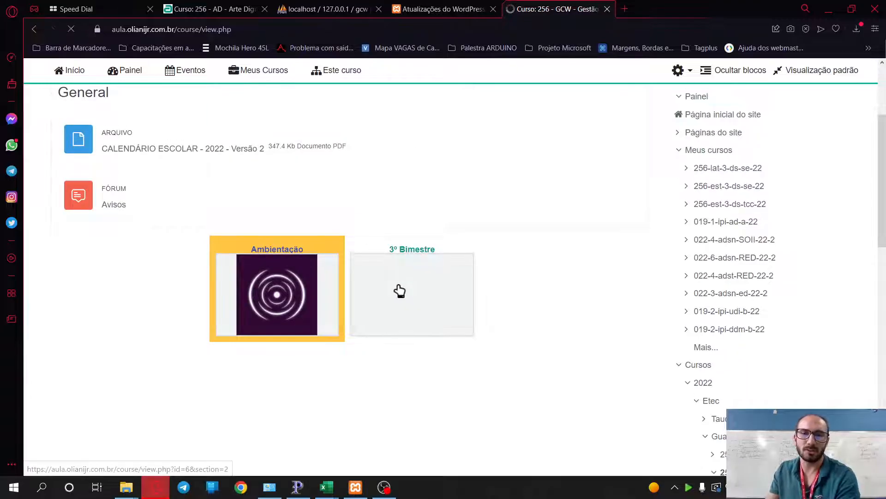
- Switch the course role to Estudante to view it as a student
{"action": "scroll", "coordinate": [644, 226], "scroll_direction": "down", "scroll_amount": 6}
{"action": "scroll", "coordinate": [644, 225], "scroll_direction": "up", "scroll_amount": 6}
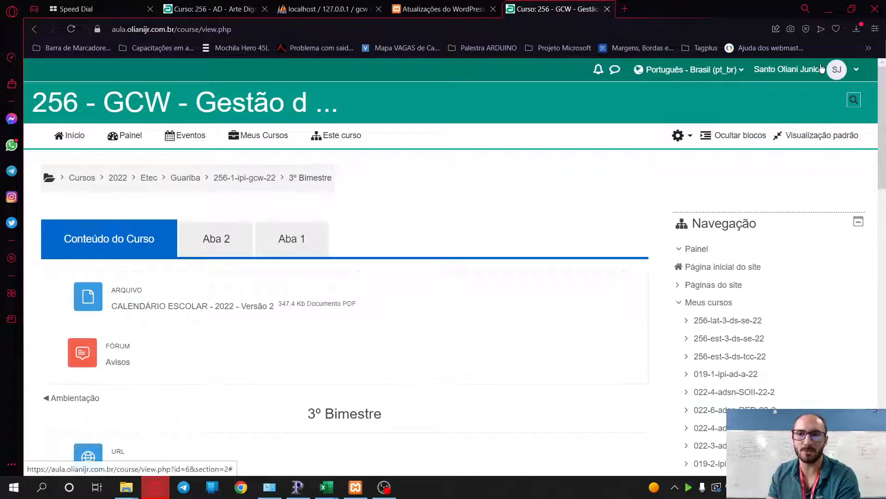
{"action": "left_click", "coordinate": [837, 69]}
{"action": "left_click", "coordinate": [815, 225]}
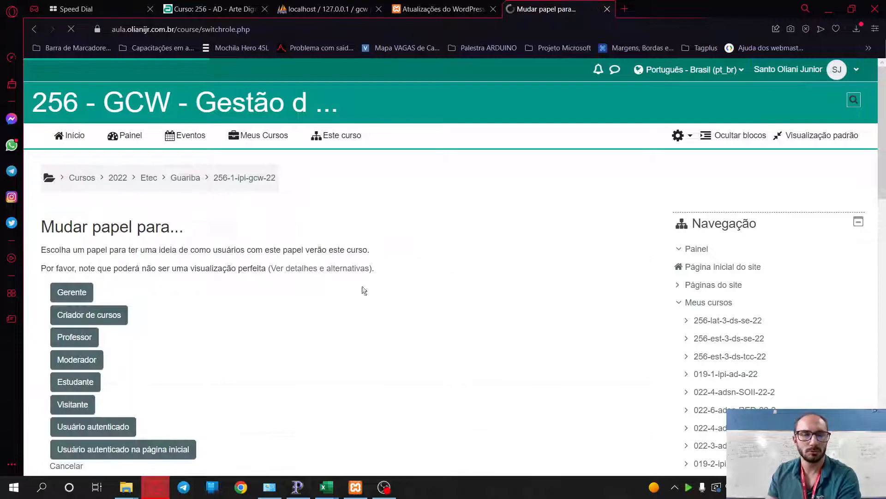
{"action": "left_click", "coordinate": [73, 387]}
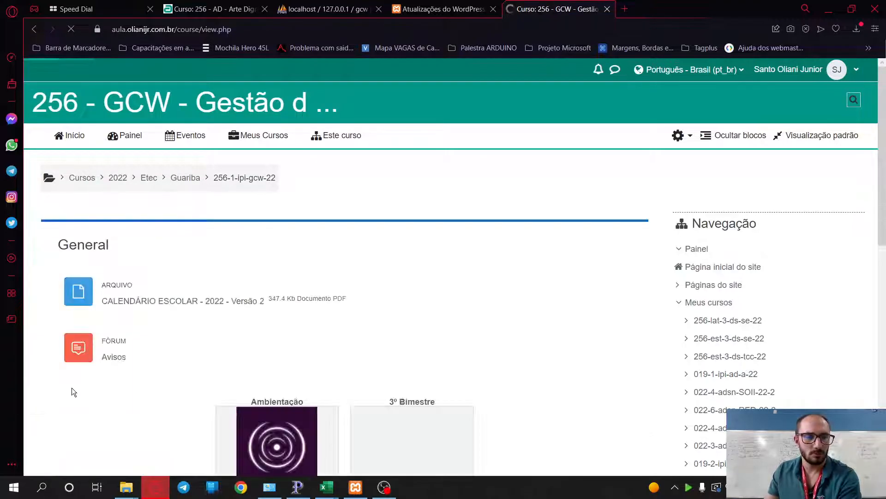
- Open 3º Bimestre again and the 'Site em formato de página única' assignment
{"action": "scroll", "coordinate": [259, 326], "scroll_direction": "down", "scroll_amount": 10}
{"action": "scroll", "coordinate": [249, 325], "scroll_direction": "up", "scroll_amount": 8}
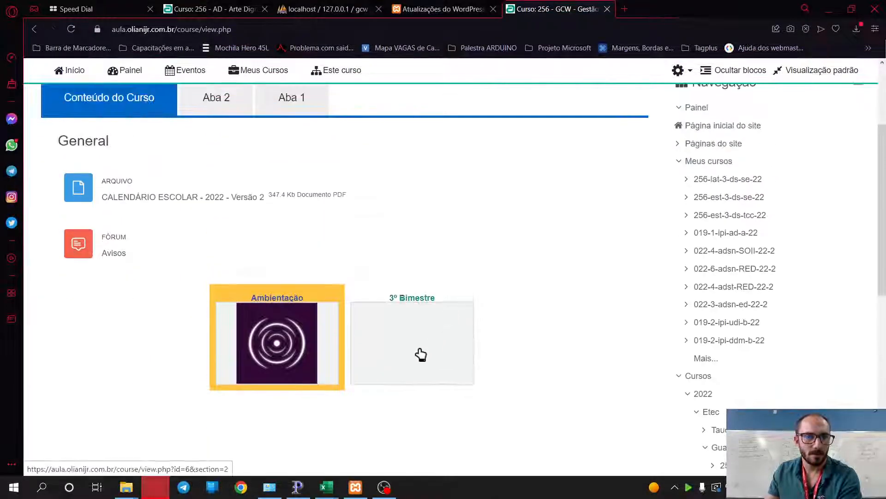
{"action": "left_click", "coordinate": [421, 356]}
{"action": "scroll", "coordinate": [420, 355], "scroll_direction": "down", "scroll_amount": 8}
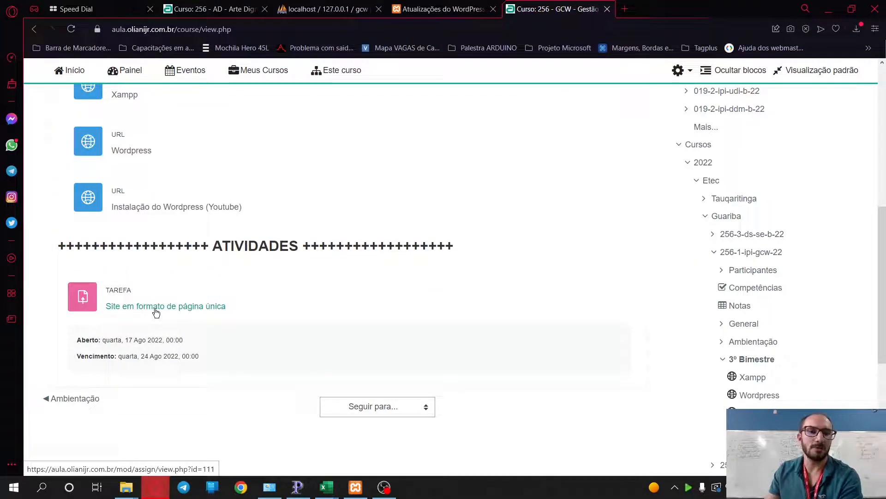
{"action": "left_click", "coordinate": [156, 312]}
{"action": "scroll", "coordinate": [308, 301], "scroll_direction": "down", "scroll_amount": 2}
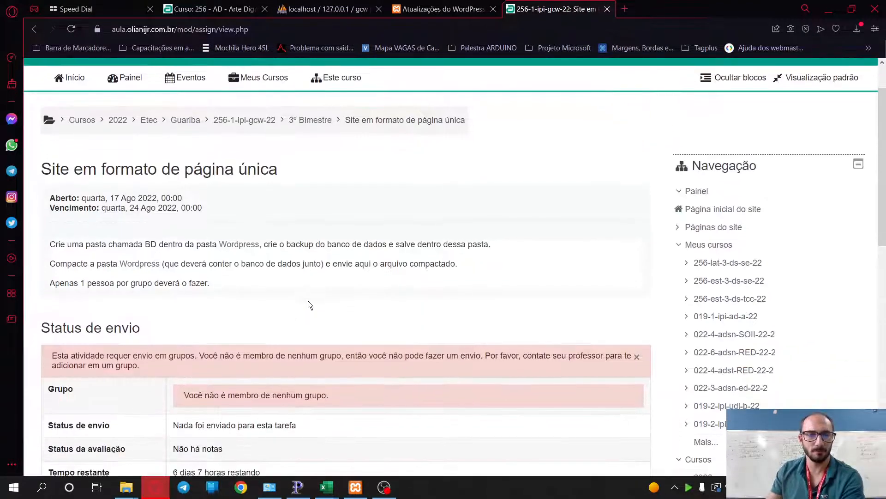
{"action": "scroll", "coordinate": [308, 301], "scroll_direction": "down", "scroll_amount": 2}
{"action": "left_click_drag", "start_coordinate": [56, 240], "coordinate": [243, 247]}
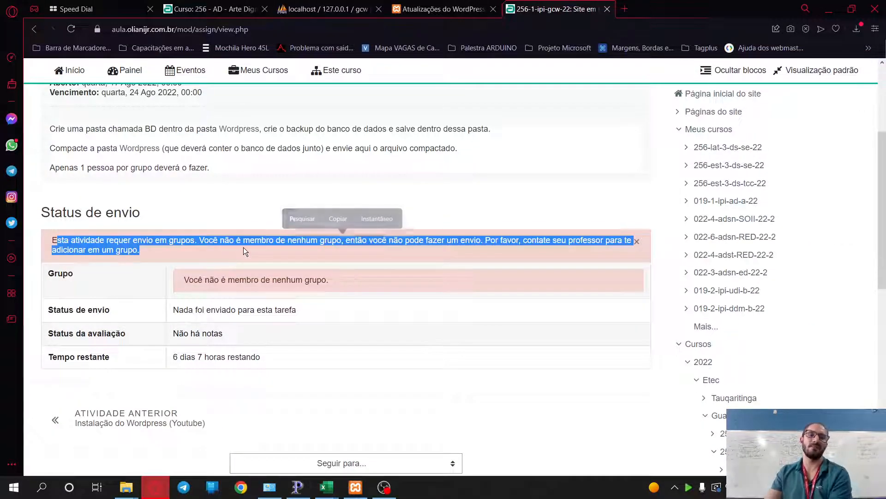
{"action": "left_click", "coordinate": [242, 246]}
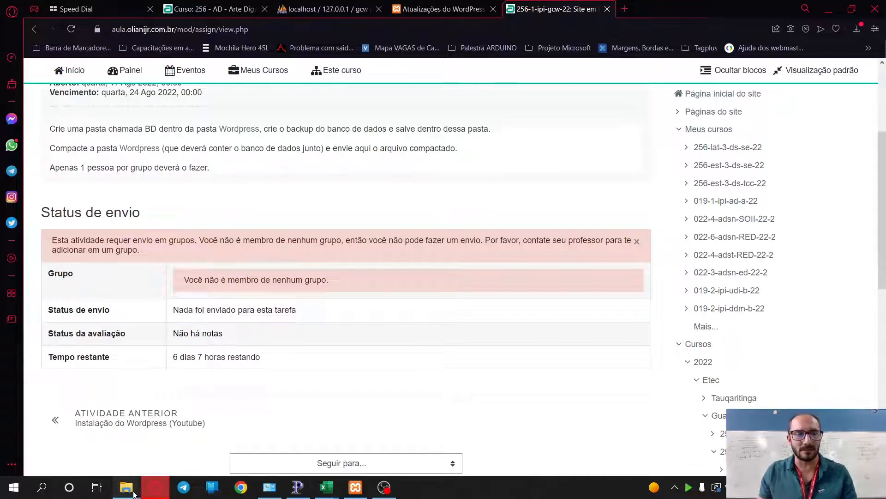
- Close the extra wordpress Explorer window and delete the gcw site folder from htdocs
{"action": "mouse_move", "coordinate": [134, 494]}
{"action": "middle_click", "coordinate": [348, 429]}
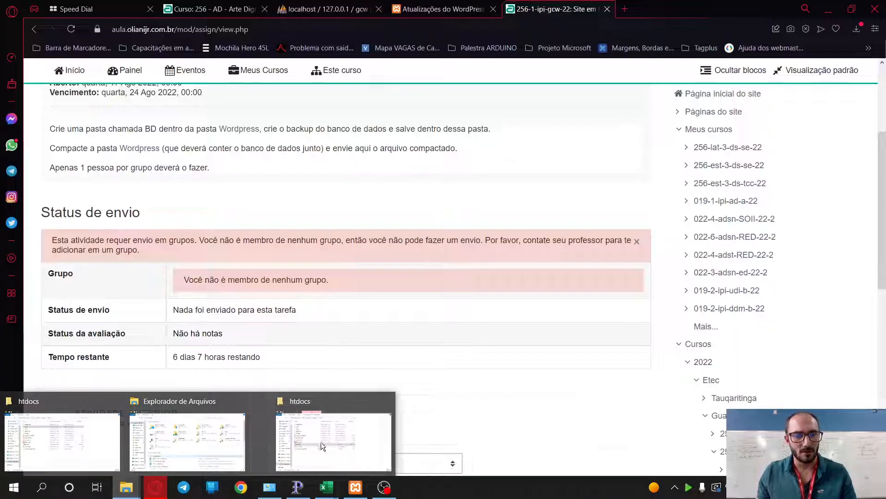
{"action": "left_click", "coordinate": [320, 444]}
{"action": "left_click", "coordinate": [351, 222]}
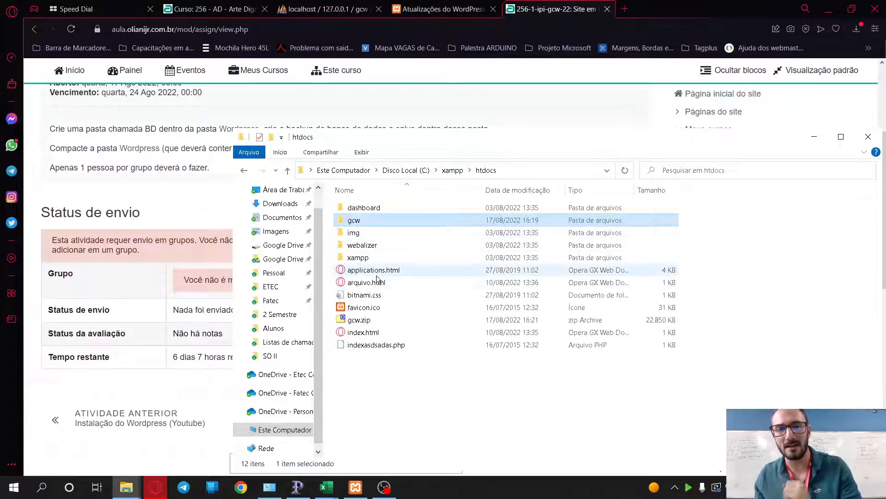
{"action": "key", "text": "Delete"}
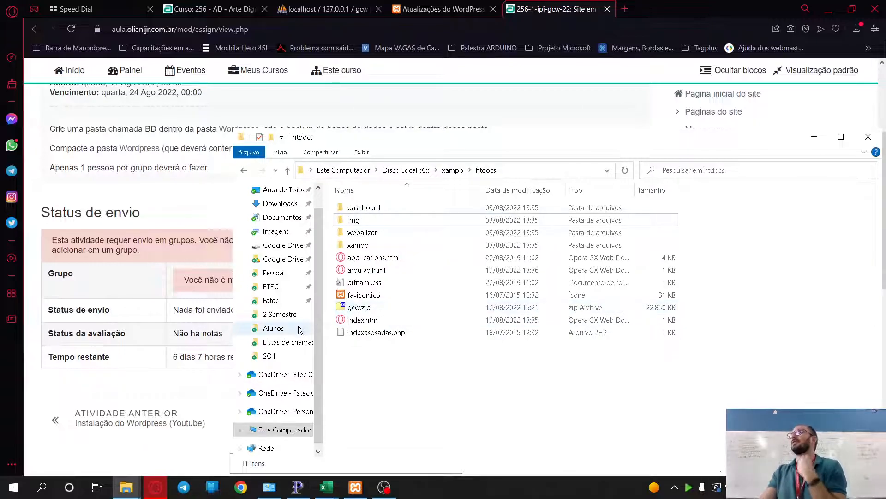
- Extract gcw.zip to restore the gcw folder
{"action": "left_click", "coordinate": [356, 310]}
{"action": "right_click", "coordinate": [356, 313]}
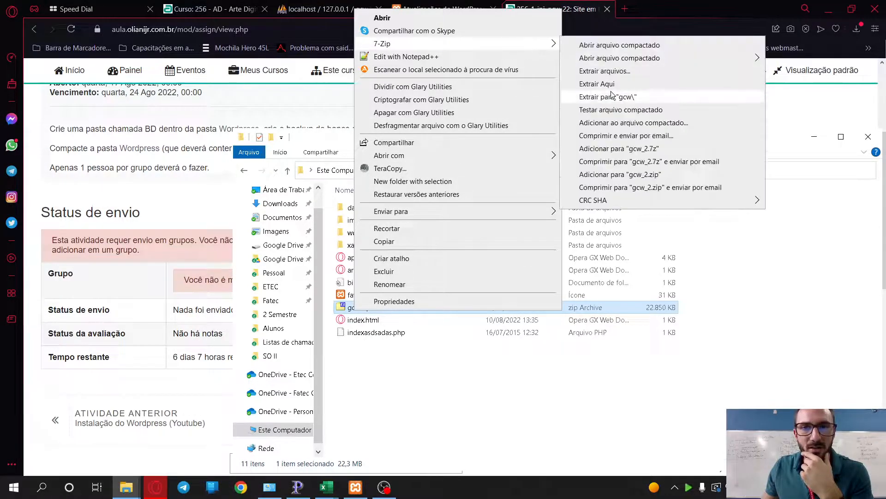
{"action": "left_click", "coordinate": [598, 97]}
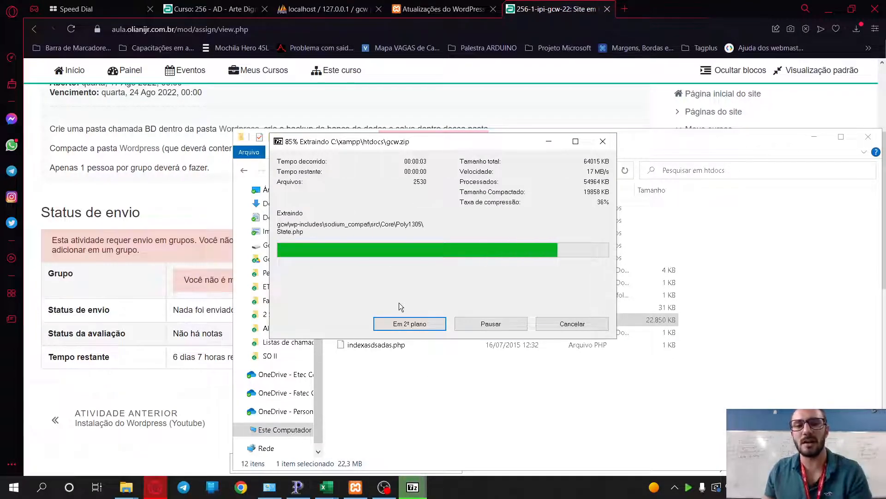
- Confirm the gcw-17-08-22.sql backup is inside gcw\Bk_BD, then return to the browser
{"action": "double_click", "coordinate": [354, 220]}
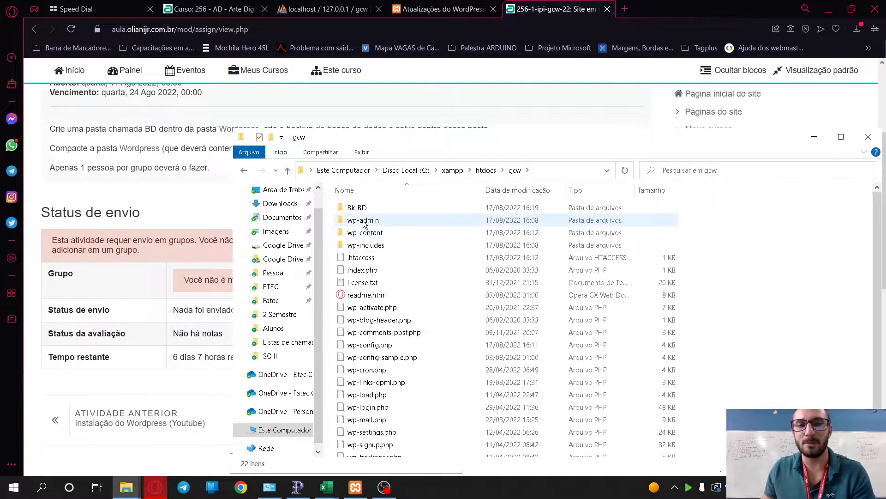
{"action": "double_click", "coordinate": [358, 210]}
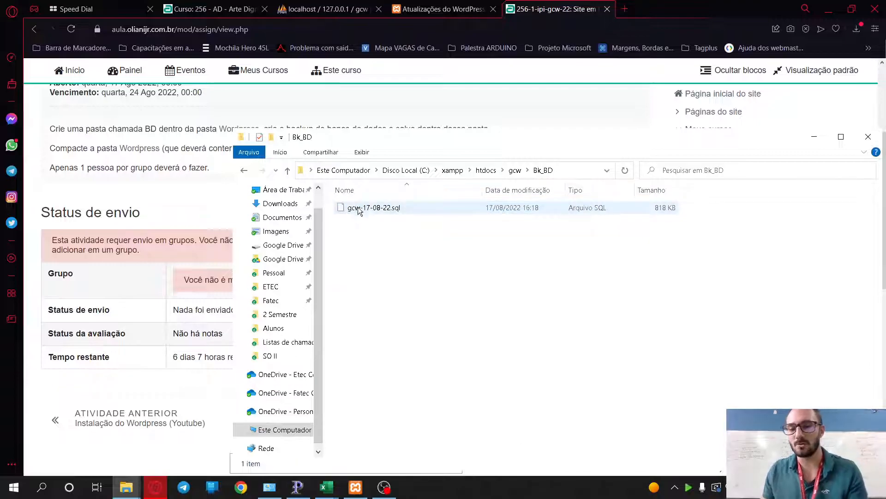
{"action": "key", "text": "alt+Left"}
{"action": "key", "text": "alt+Left"}
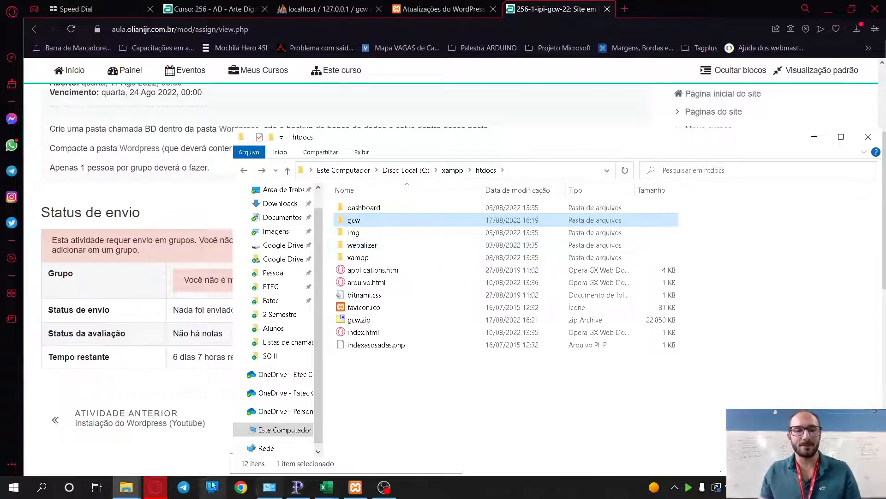
{"action": "left_click", "coordinate": [425, 12]}
- Switch to phpMyAdmin and open the gcw database's table list
{"action": "left_click", "coordinate": [424, 11]}
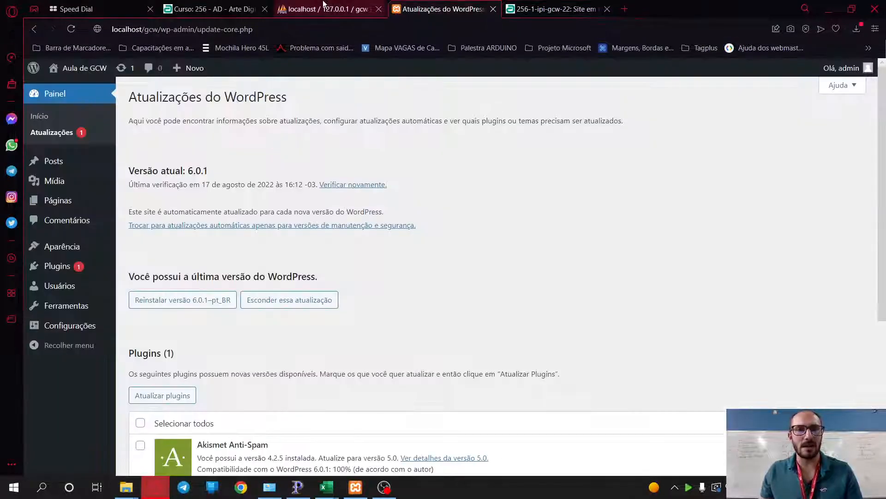
{"action": "left_click", "coordinate": [324, 9]}
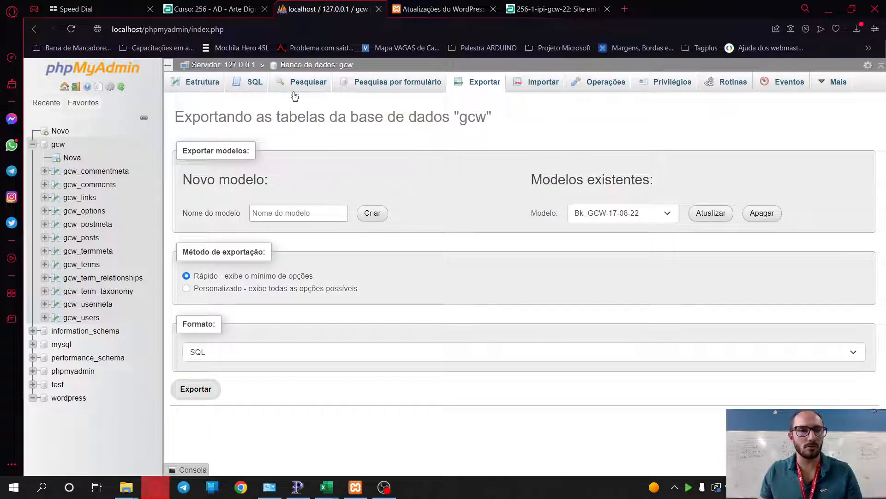
{"action": "left_click", "coordinate": [33, 144]}
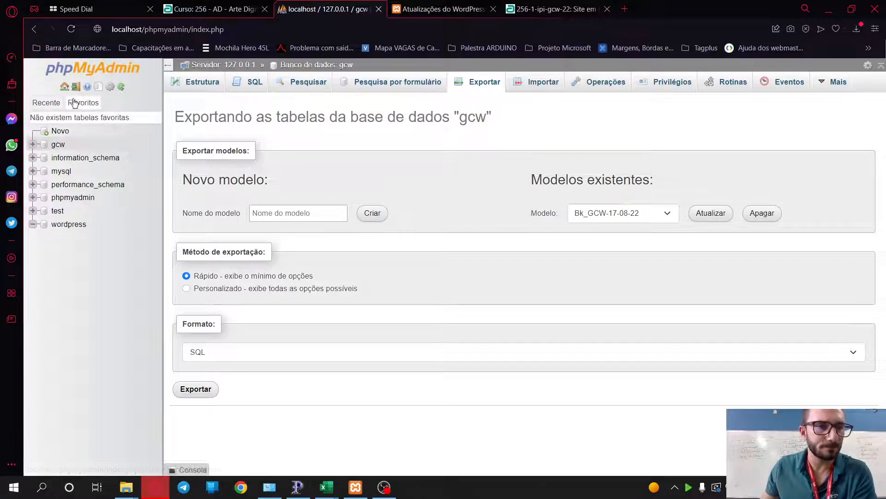
{"action": "left_click", "coordinate": [64, 86]}
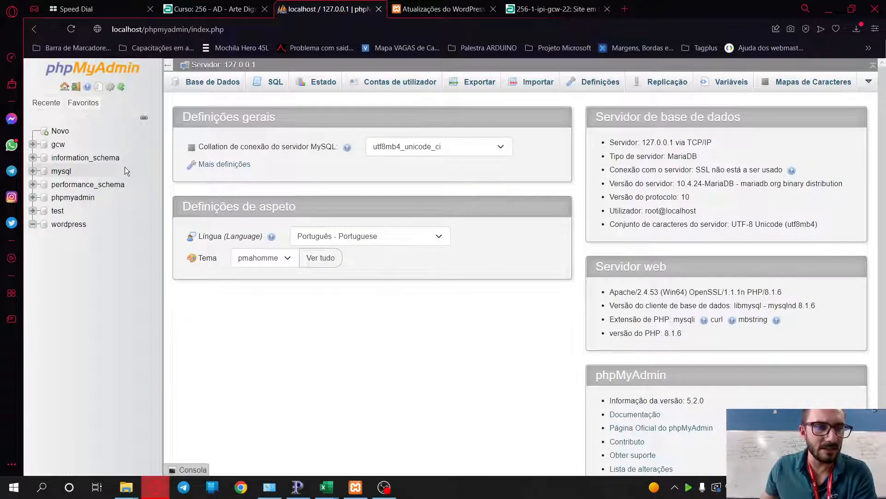
{"action": "left_click", "coordinate": [58, 145]}
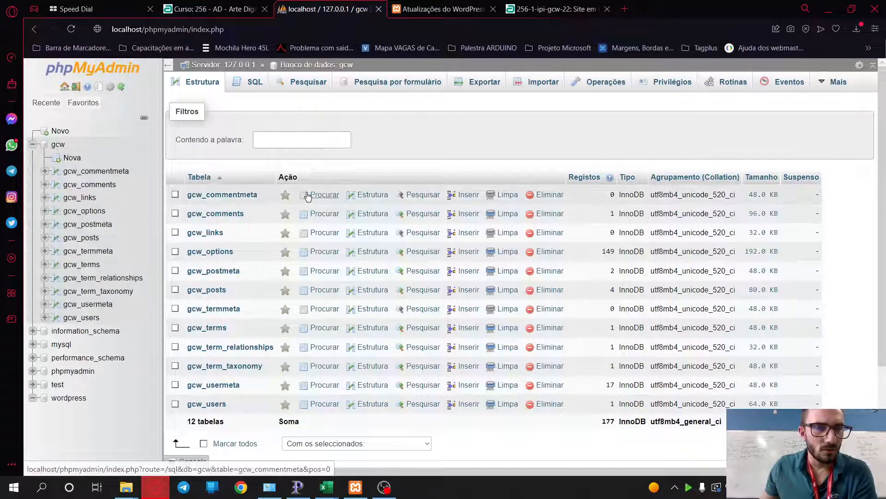
- Select all 12 gcw tables and drop them with Eliminar, confirming with Sim
{"action": "scroll", "coordinate": [337, 296], "scroll_direction": "down", "scroll_amount": 3}
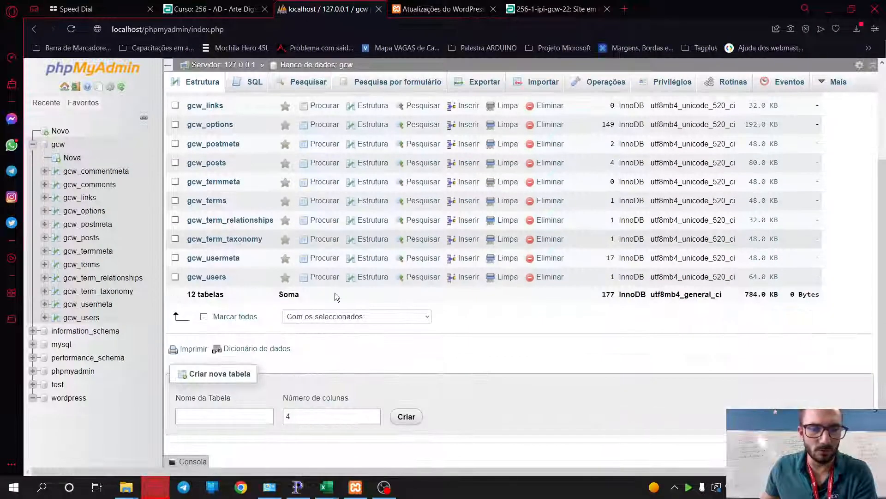
{"action": "scroll", "coordinate": [216, 292], "scroll_direction": "up", "scroll_amount": 3}
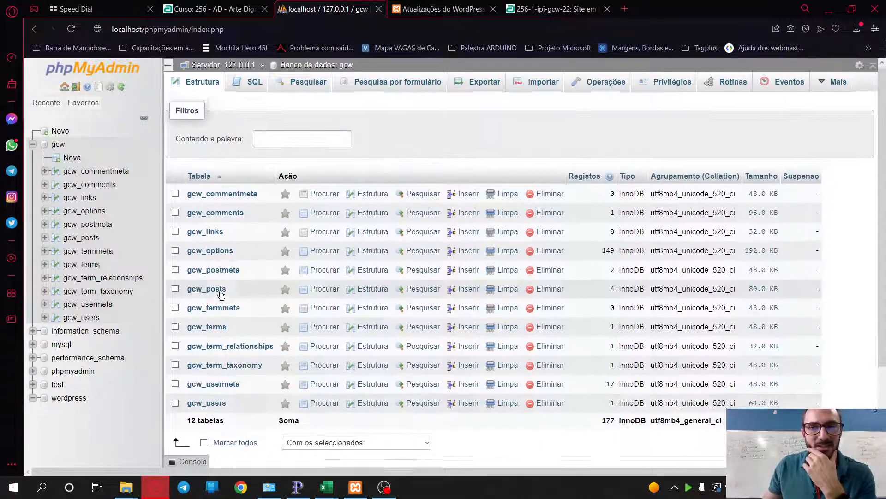
{"action": "left_click", "coordinate": [204, 443]}
{"action": "scroll", "coordinate": [323, 390], "scroll_direction": "down", "scroll_amount": 3}
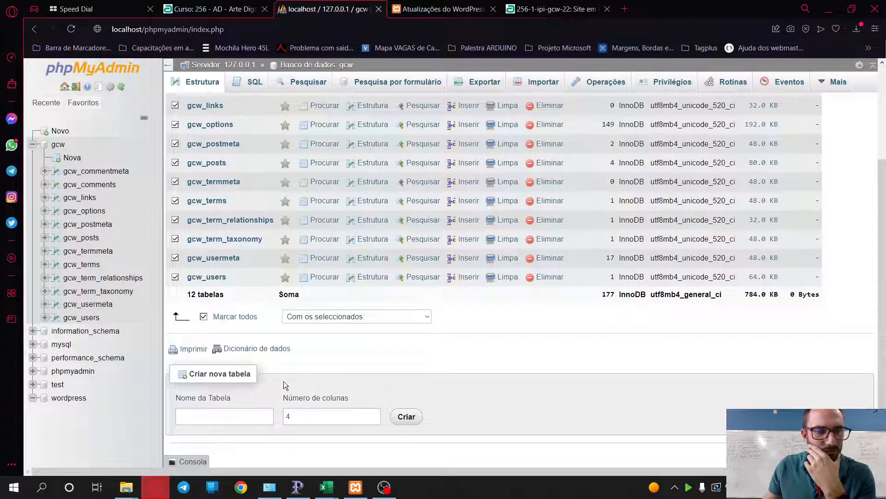
{"action": "left_click", "coordinate": [384, 318]}
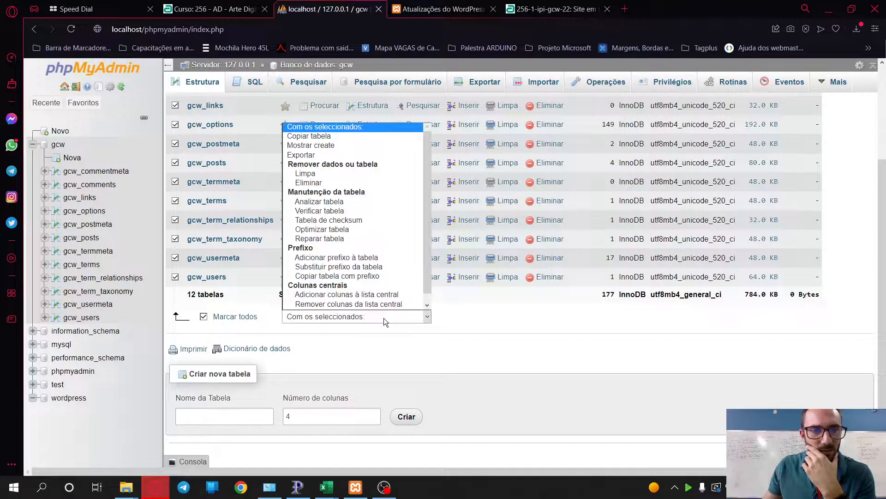
{"action": "left_click", "coordinate": [321, 183]}
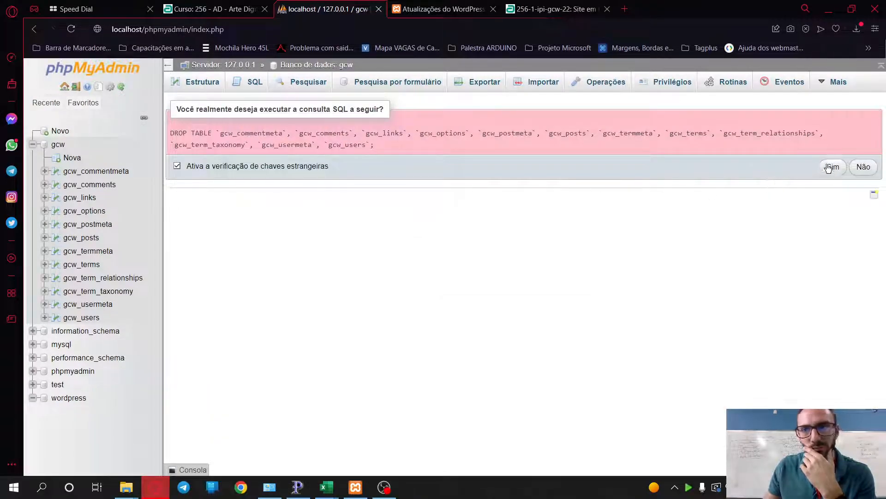
{"action": "left_click", "coordinate": [833, 167]}
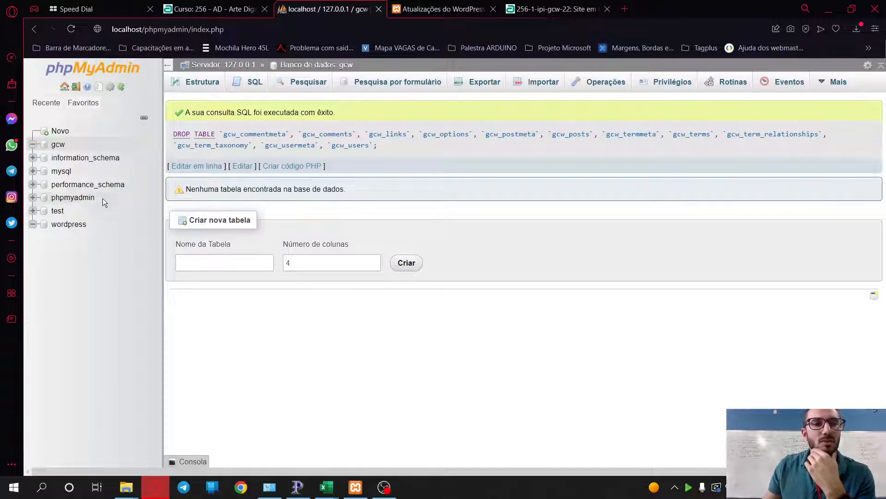
- Choose C:\xampp\htdocs\gcw\Bk_BD\gcw-17-08-22.sql as the import file for the gcw database
{"action": "left_click", "coordinate": [59, 144]}
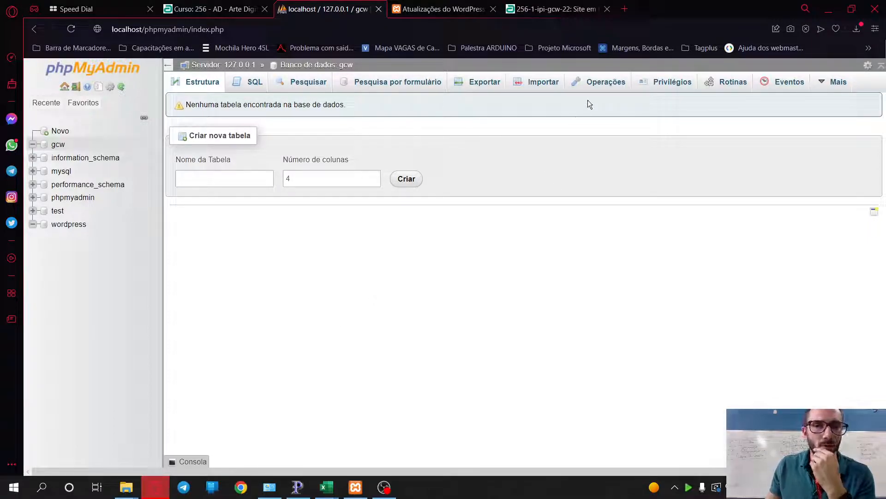
{"action": "left_click", "coordinate": [542, 85]}
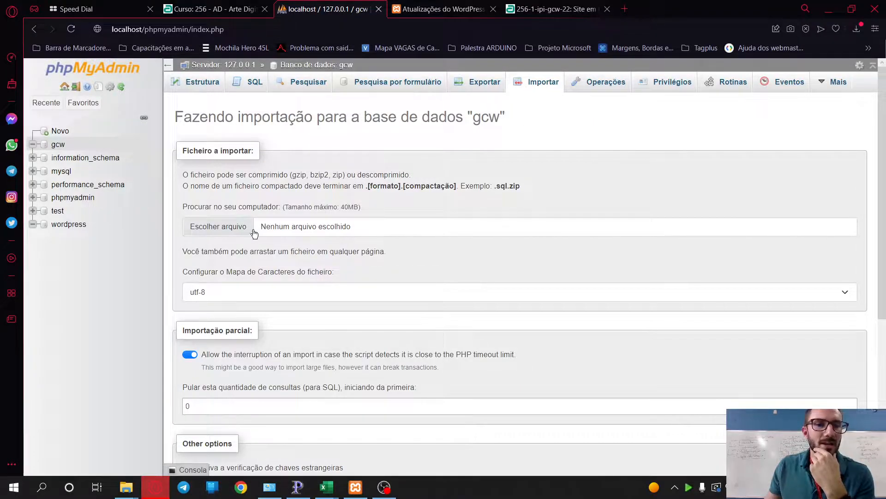
{"action": "left_click", "coordinate": [231, 236]}
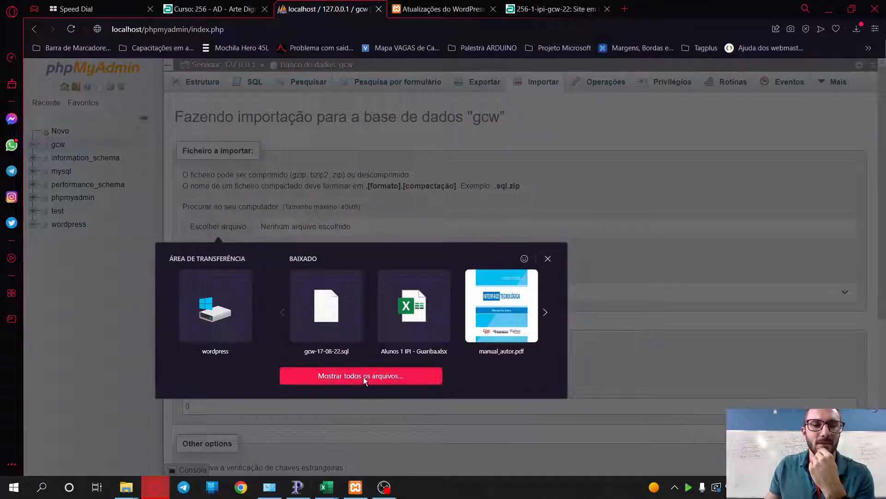
{"action": "left_click", "coordinate": [367, 378]}
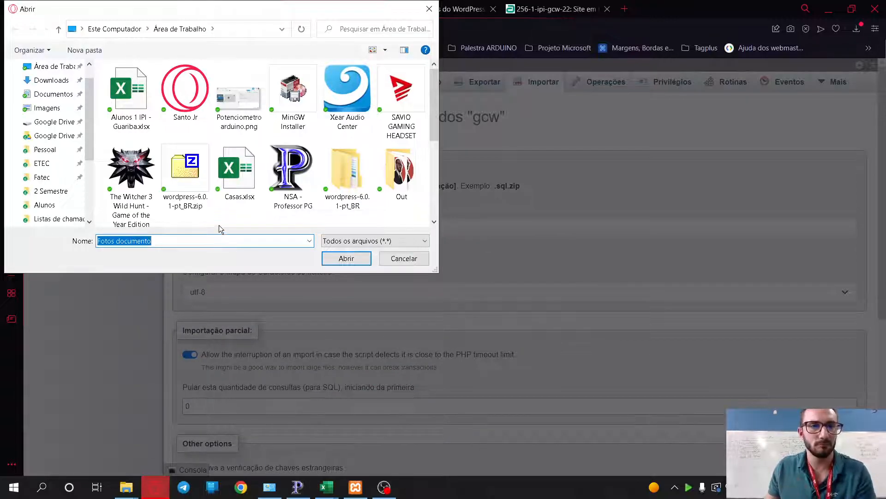
{"action": "scroll", "coordinate": [46, 115], "scroll_direction": "up", "scroll_amount": 1}
{"action": "left_click", "coordinate": [244, 27]}
{"action": "type", "text": "c:\\"}
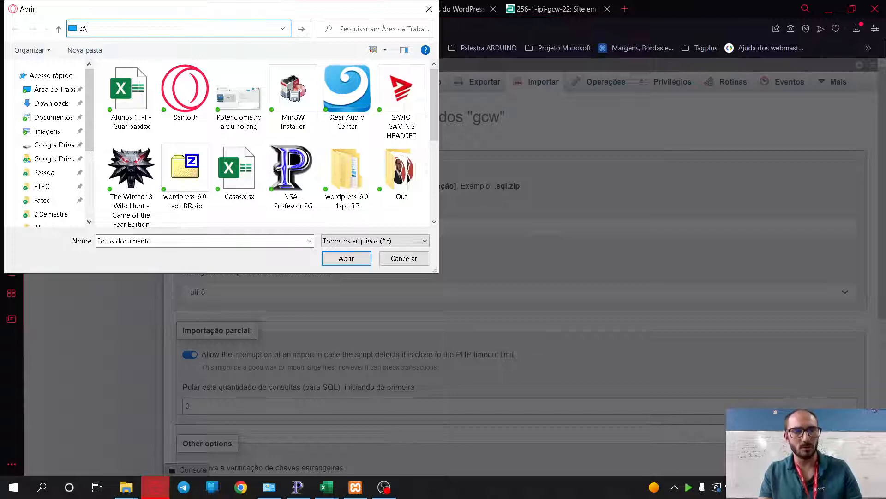
{"action": "type", "text": "xampp\\"}
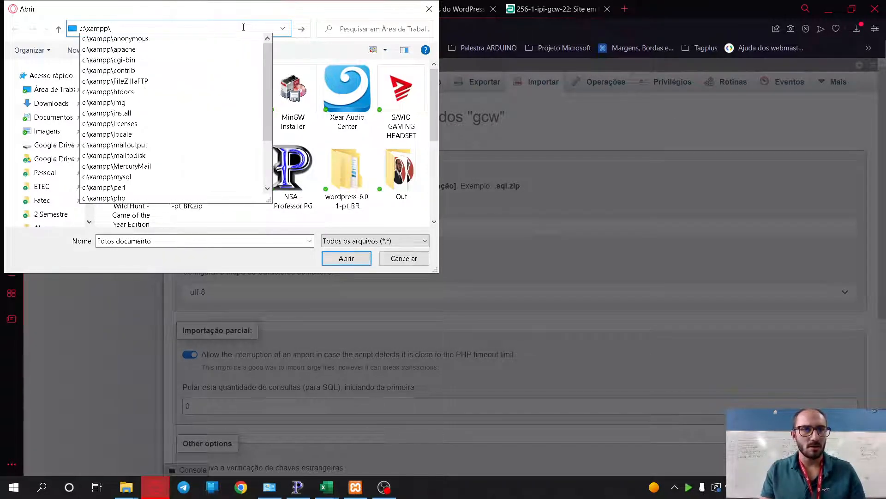
{"action": "type", "text": "htdocs\\gcw"}
{"action": "key", "text": "Return"}
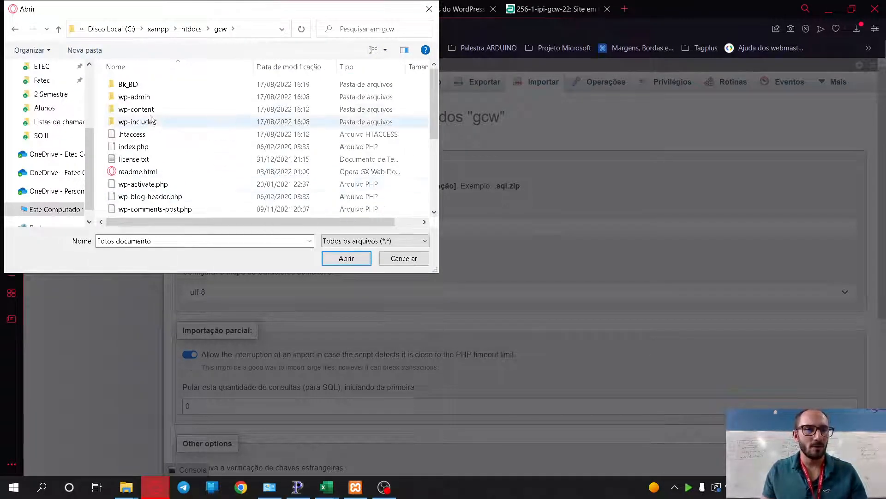
{"action": "double_click", "coordinate": [128, 84]}
{"action": "double_click", "coordinate": [138, 87]}
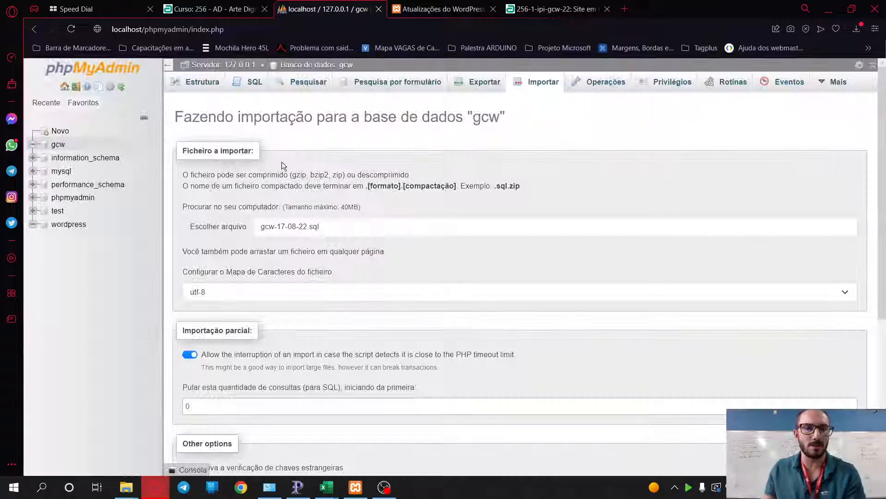
- Run the import, restoring the 12 gcw_ tables with 62 queries
{"action": "scroll", "coordinate": [287, 185], "scroll_direction": "down", "scroll_amount": 3}
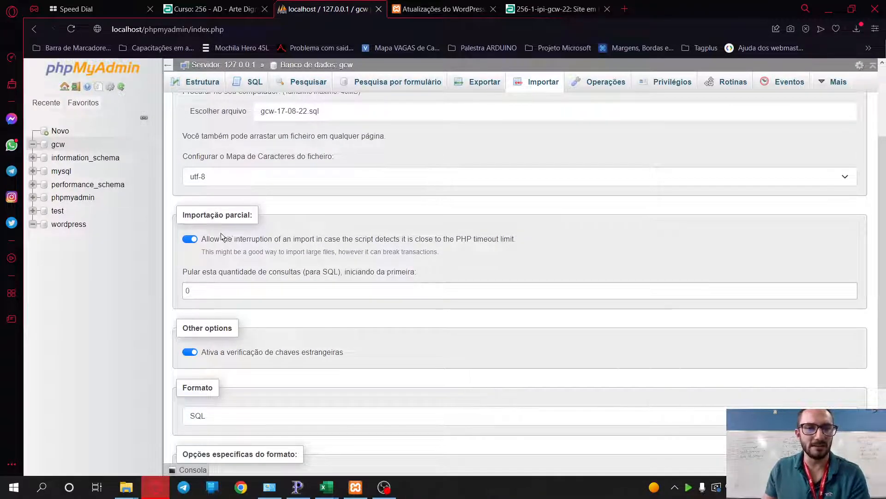
{"action": "scroll", "coordinate": [226, 277], "scroll_direction": "down", "scroll_amount": 3}
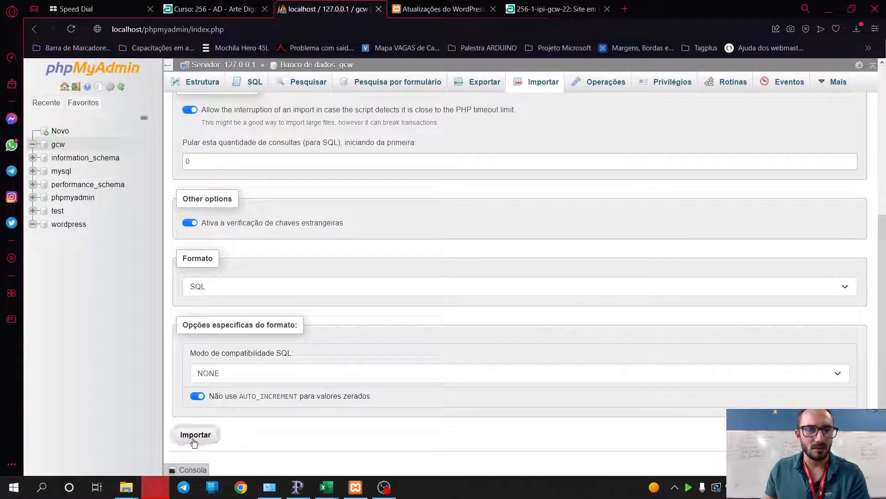
{"action": "left_click", "coordinate": [195, 434]}
{"action": "scroll", "coordinate": [345, 310], "scroll_direction": "up", "scroll_amount": 4}
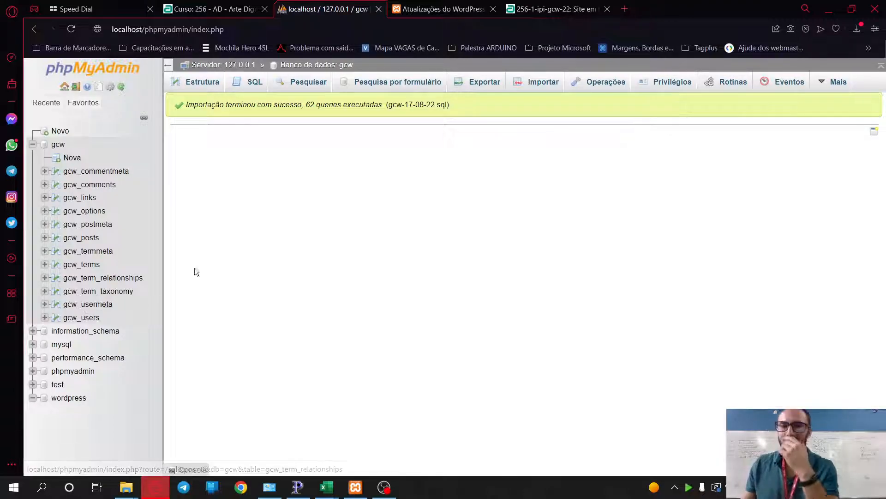
- Load the restored site at localhost/gcw in a new tab
{"action": "key", "text": "ctrl+Tab"}
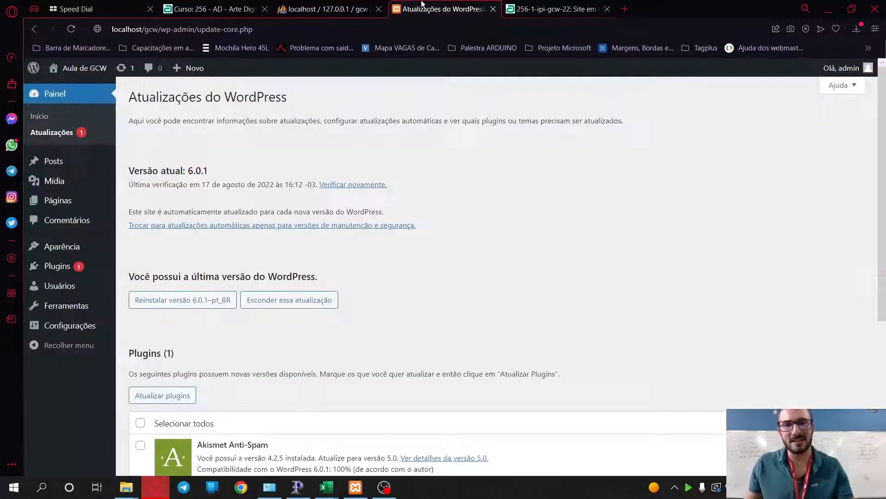
{"action": "left_click", "coordinate": [622, 9]}
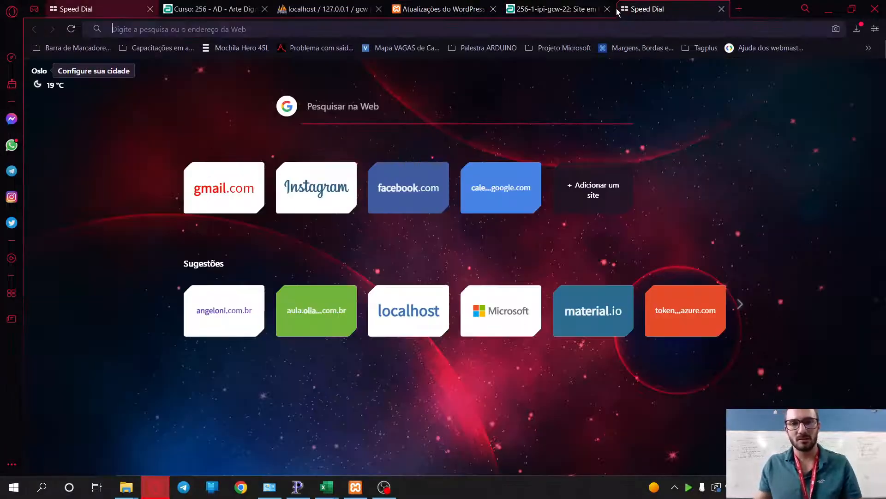
{"action": "type", "text": "localhost"}
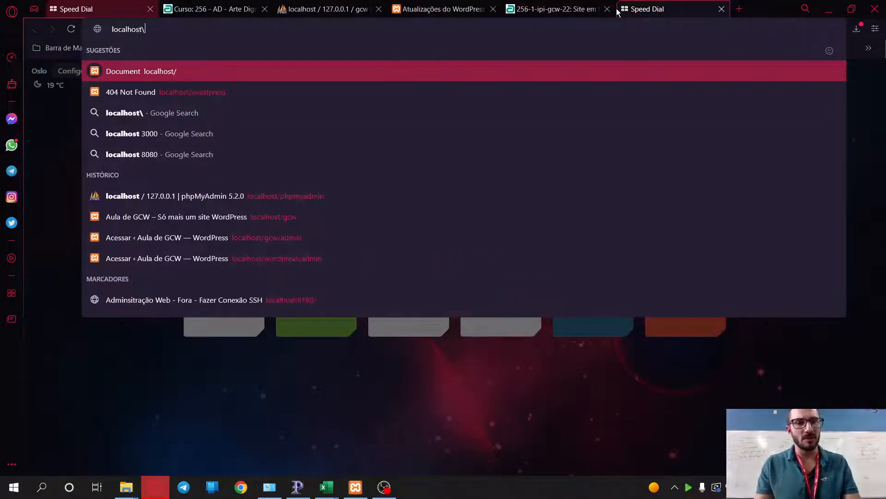
{"action": "type", "text": "/gcw"}
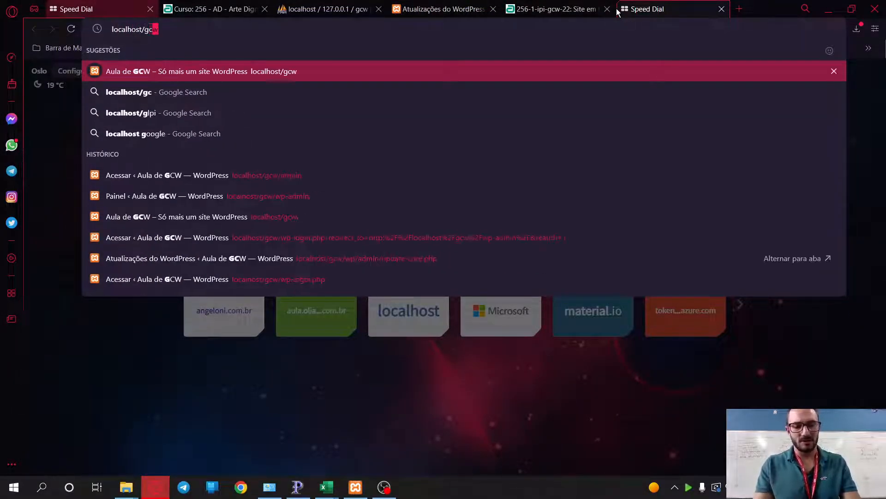
{"action": "key", "text": "Return"}
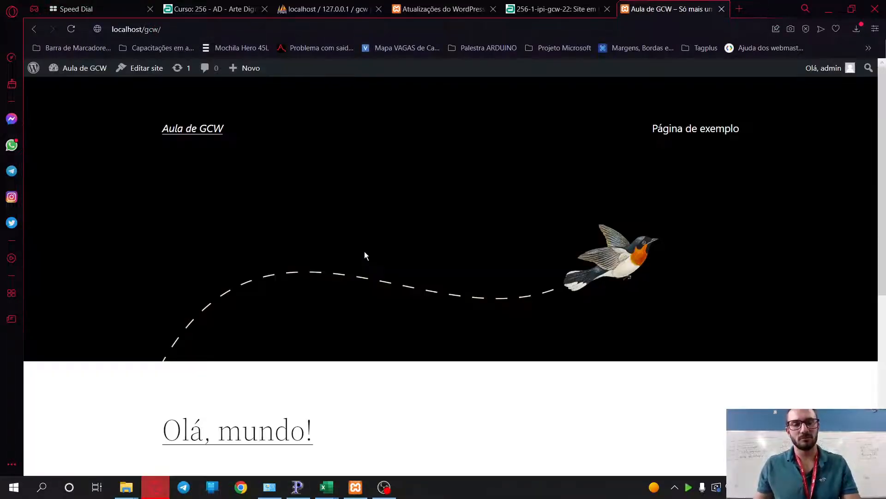
- Go to localhost/gcw/wp-admin to reach the WordPress dashboard
{"action": "left_click", "coordinate": [344, 28]}
{"action": "type", "text": "wp-admin"}
{"action": "key", "text": "Return"}
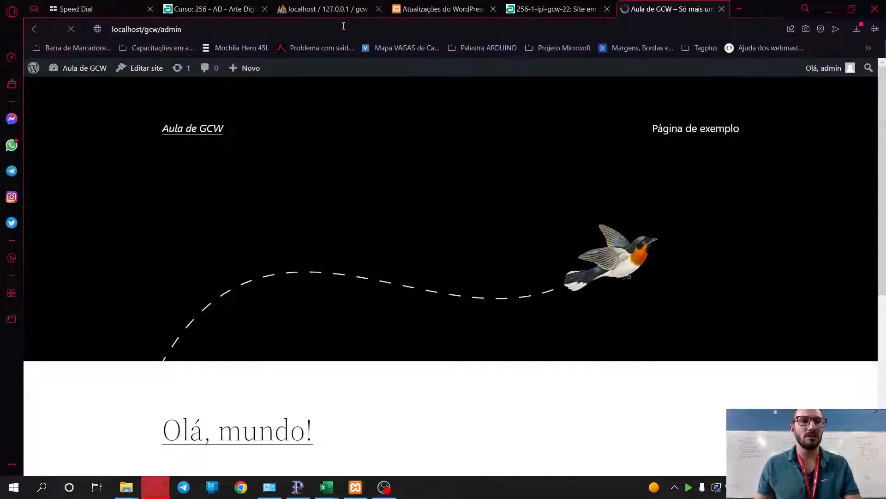